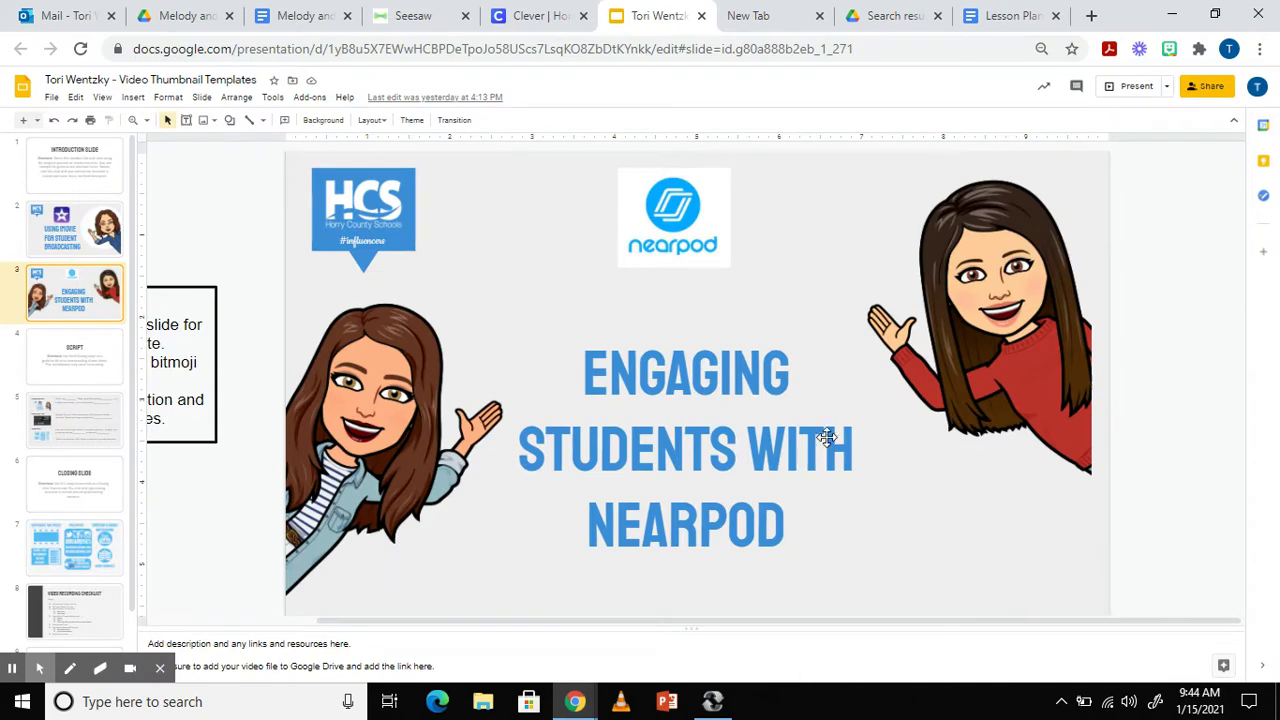
Switch to the Clever teacher homepage and launch Nearpod from the Favorites apps
{"action": "left_click", "coordinate": [556, 10]}
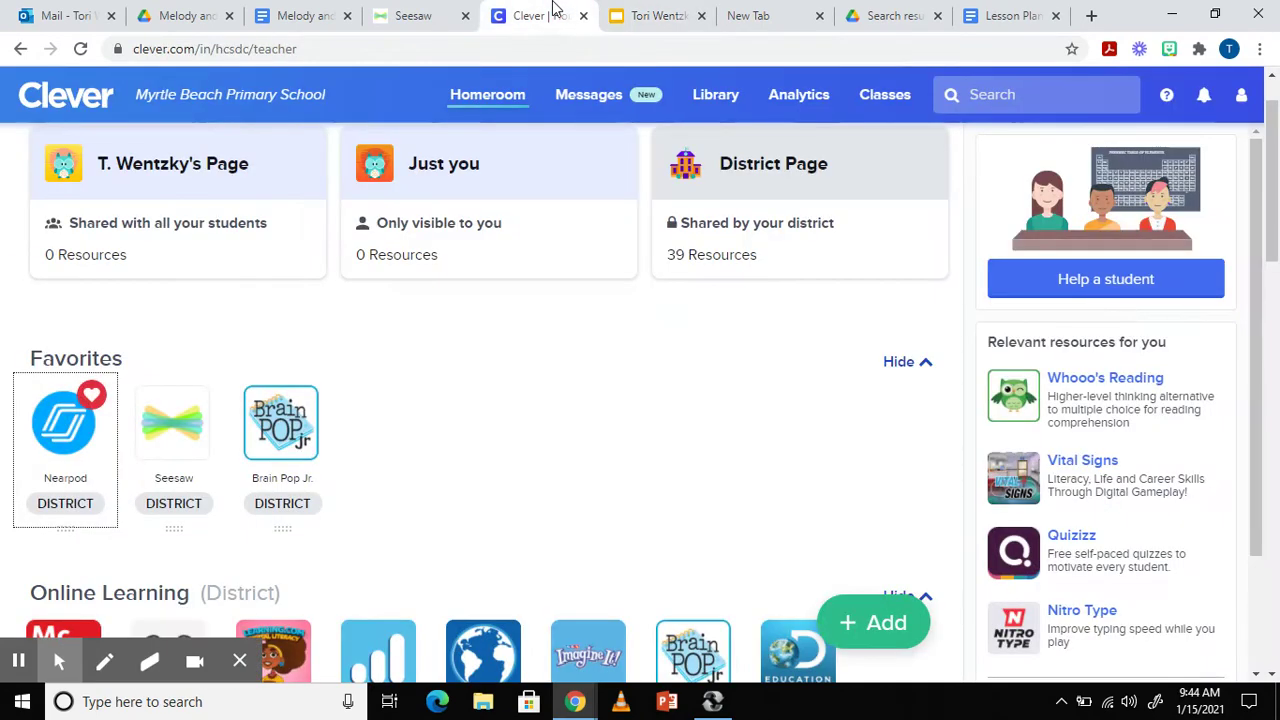
{"action": "left_click", "coordinate": [67, 472]}
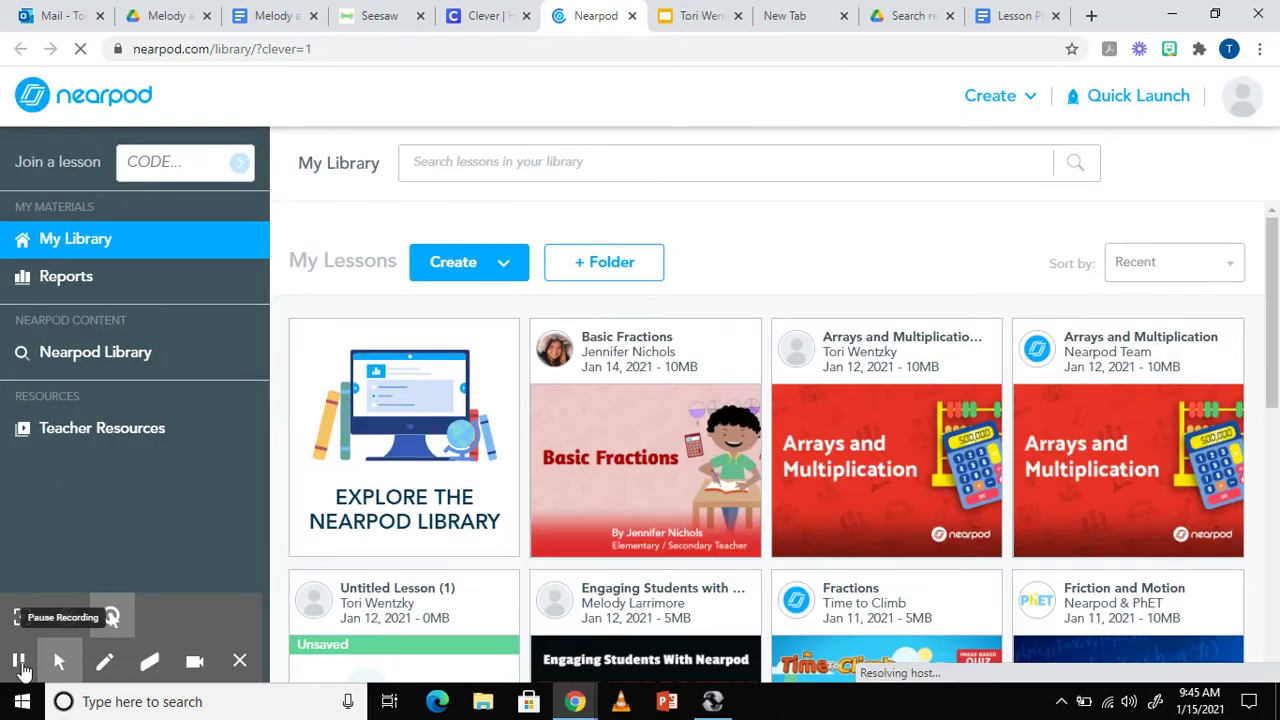
{"action": "scroll", "coordinate": [597, 532], "scroll_direction": "down", "scroll_amount": 2}
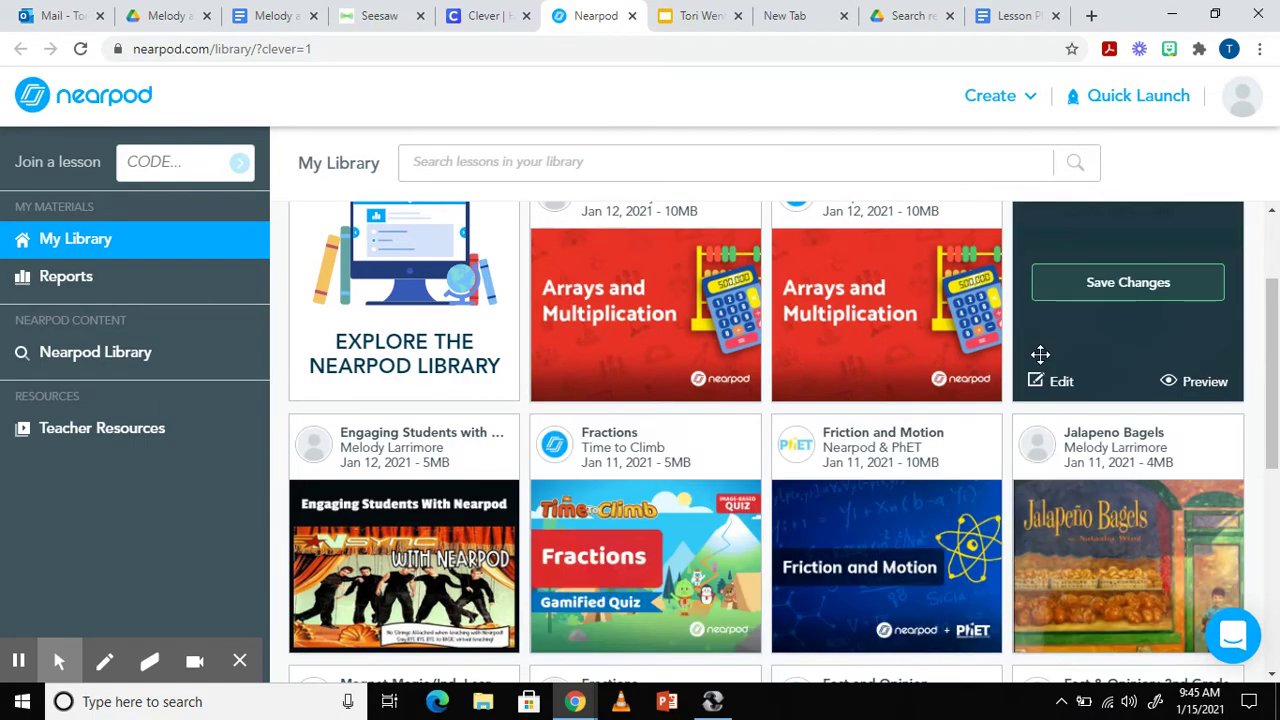
{"action": "scroll", "coordinate": [1040, 354], "scroll_direction": "down", "scroll_amount": 5}
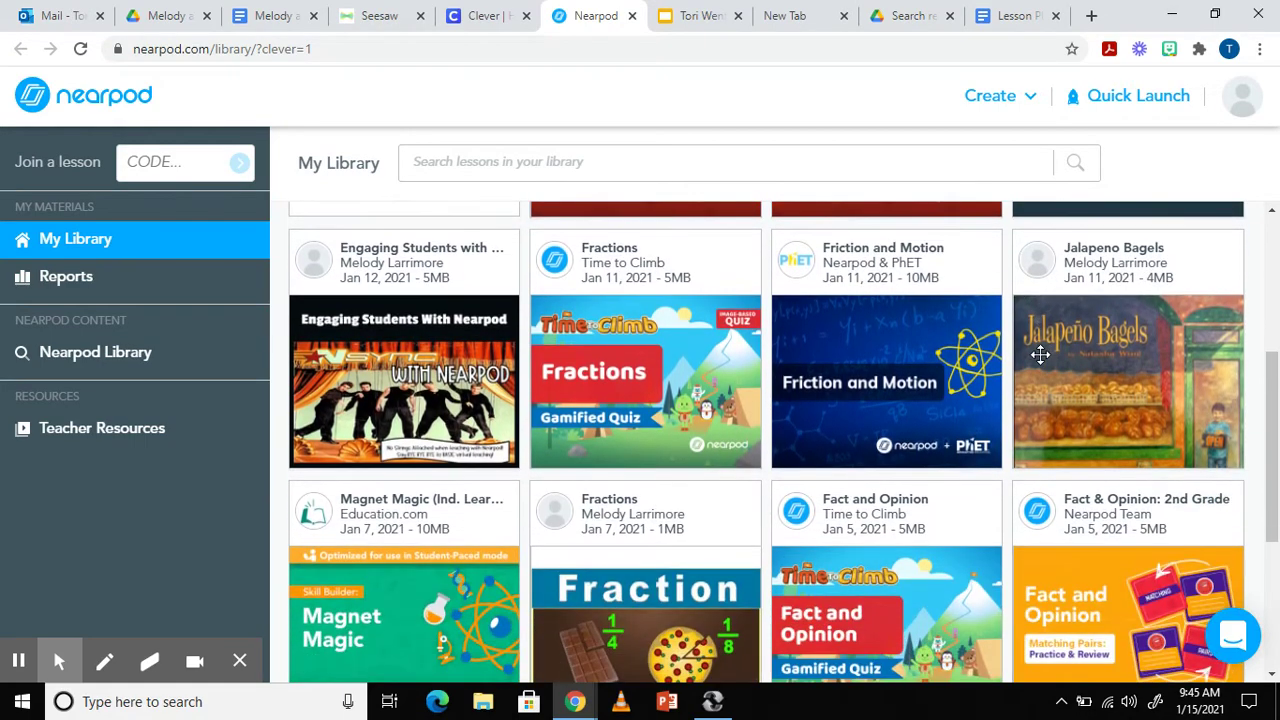
{"action": "scroll", "coordinate": [1040, 360], "scroll_direction": "down", "scroll_amount": 2}
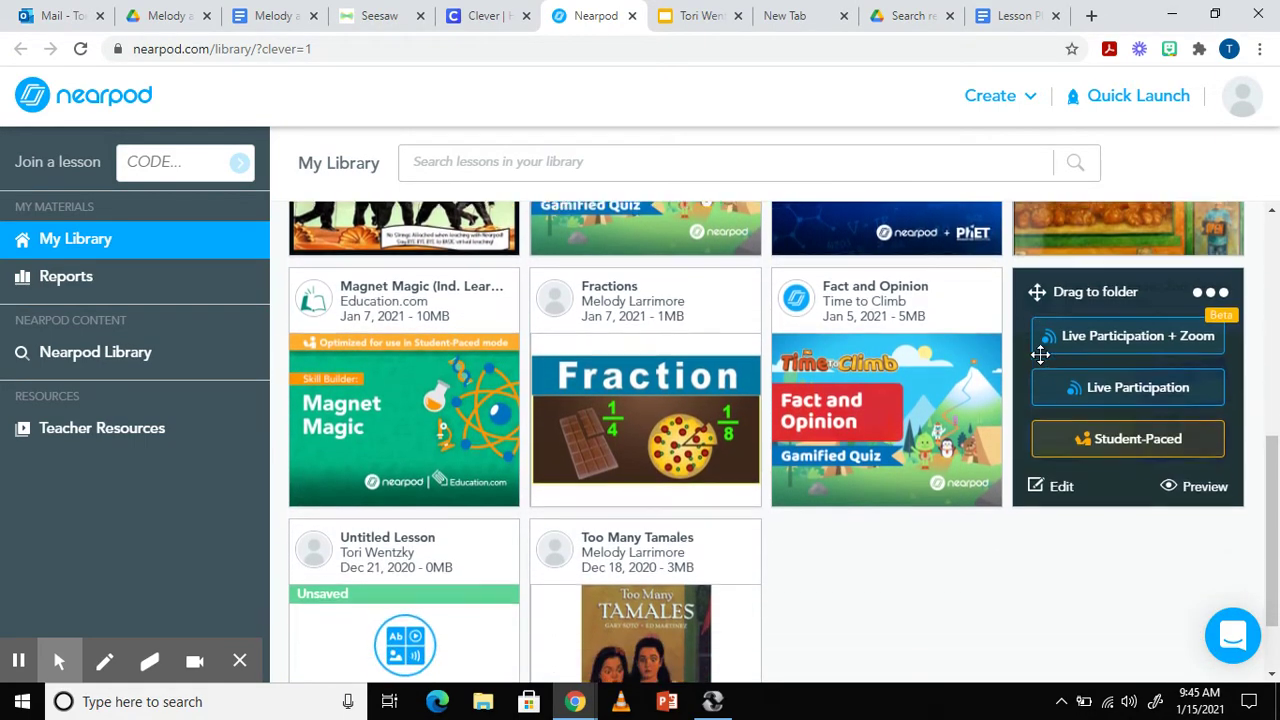
{"action": "scroll", "coordinate": [1040, 354], "scroll_direction": "up", "scroll_amount": 8}
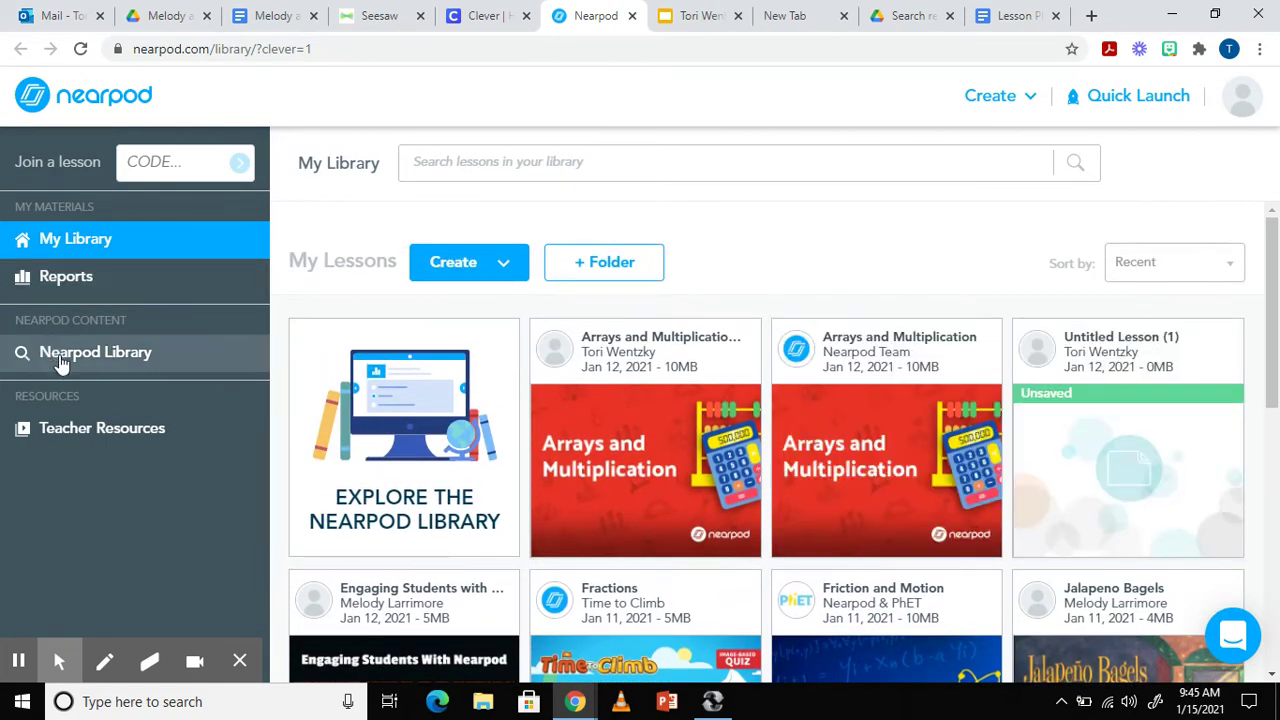
Open the Nearpod Library and search it for "fractions"
{"action": "left_click", "coordinate": [60, 360]}
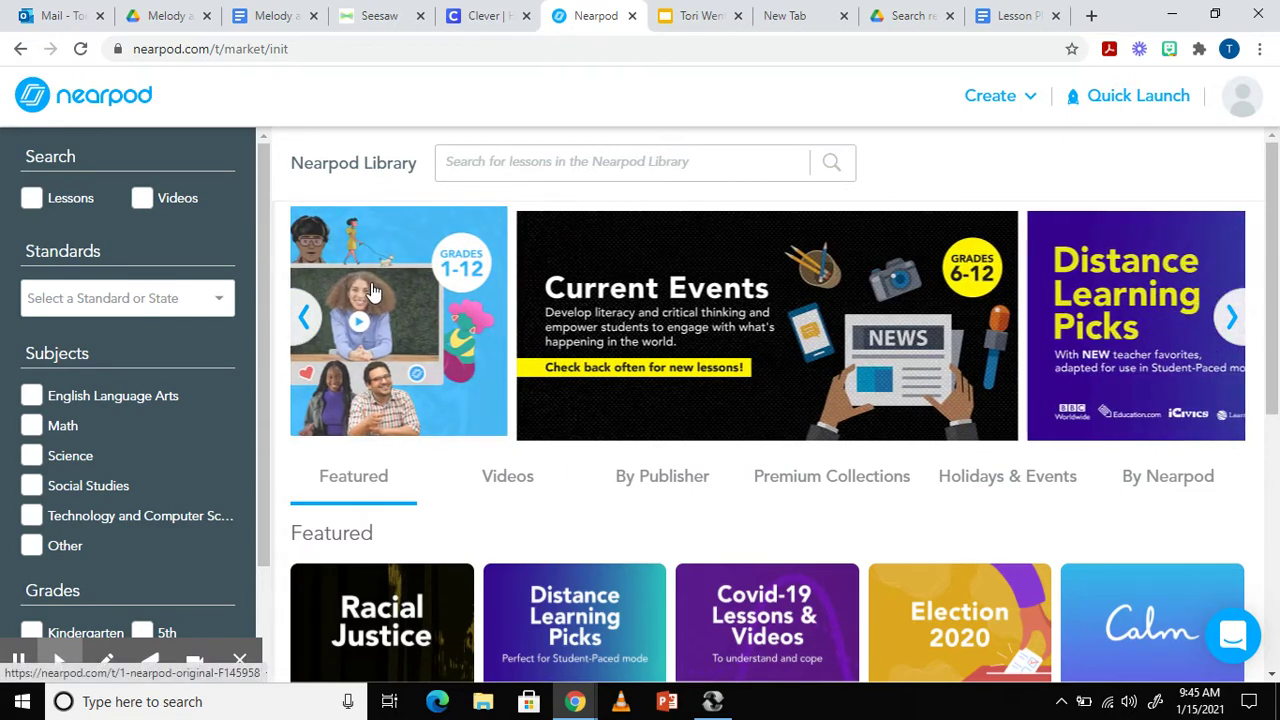
{"action": "scroll", "coordinate": [283, 262], "scroll_direction": "down", "scroll_amount": 1}
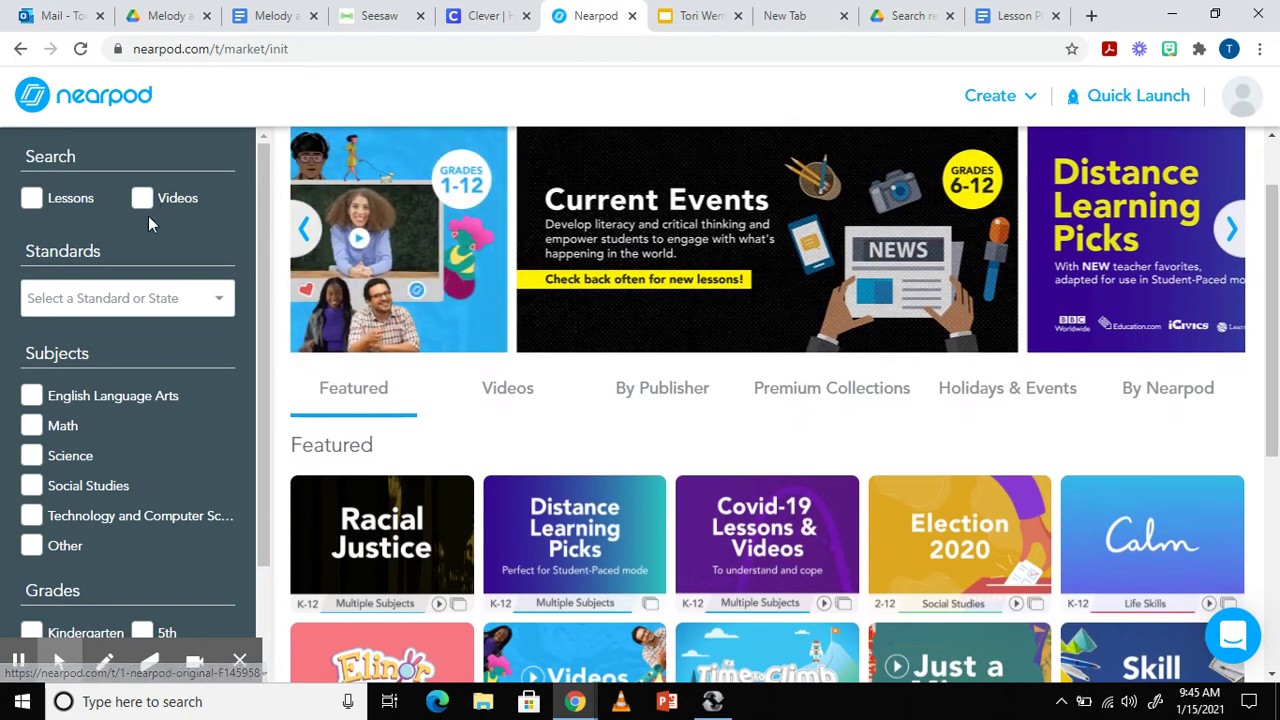
{"action": "scroll", "coordinate": [77, 476], "scroll_direction": "down", "scroll_amount": 2}
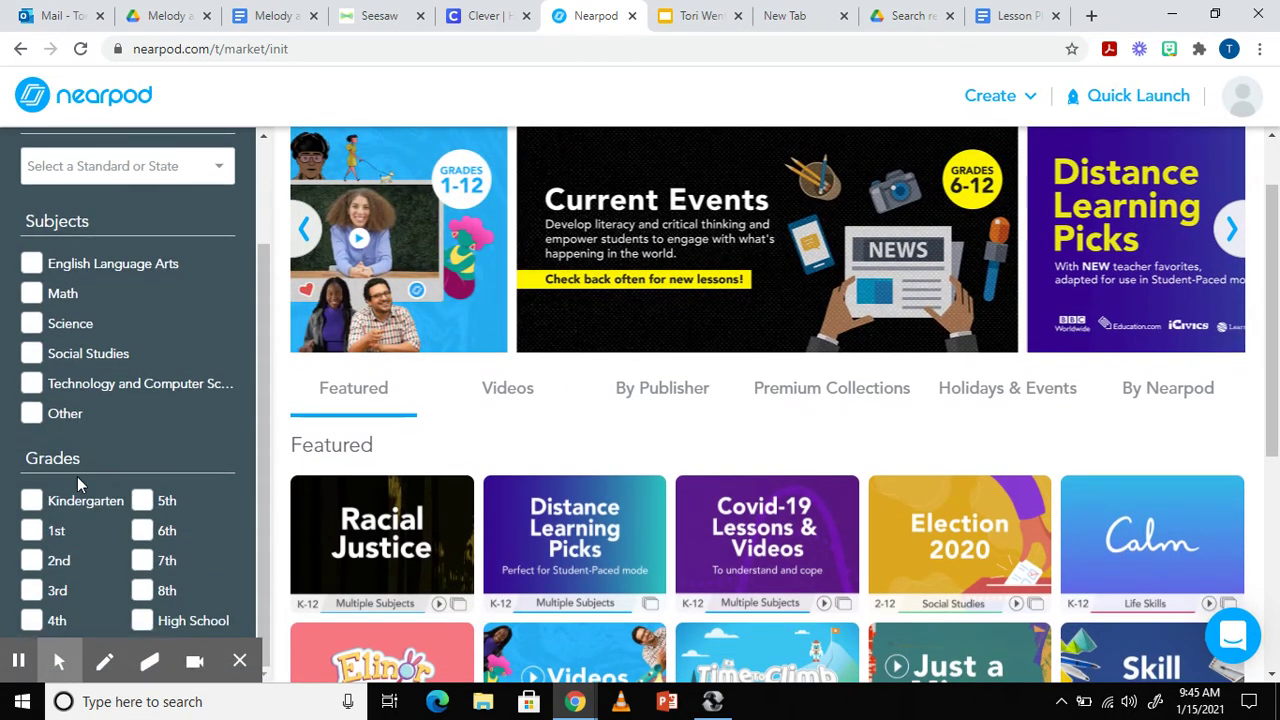
{"action": "scroll", "coordinate": [77, 476], "scroll_direction": "up", "scroll_amount": 2}
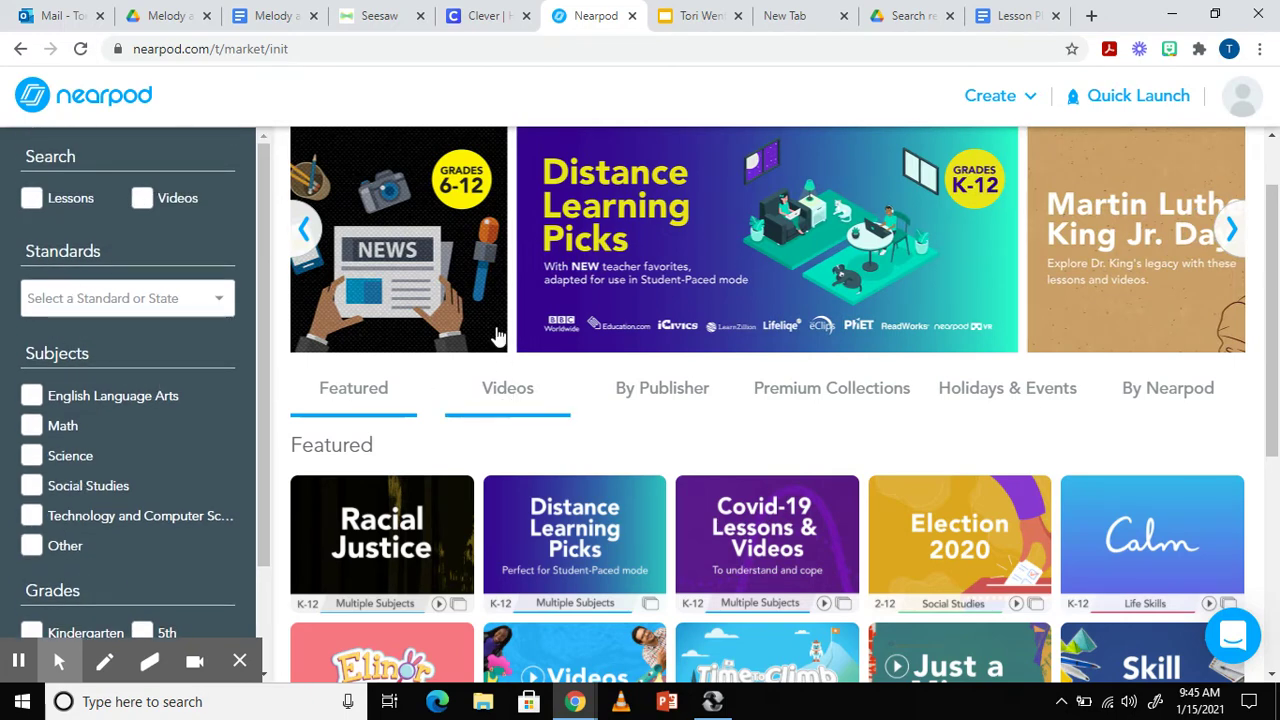
{"action": "scroll", "coordinate": [495, 335], "scroll_direction": "up", "scroll_amount": 1}
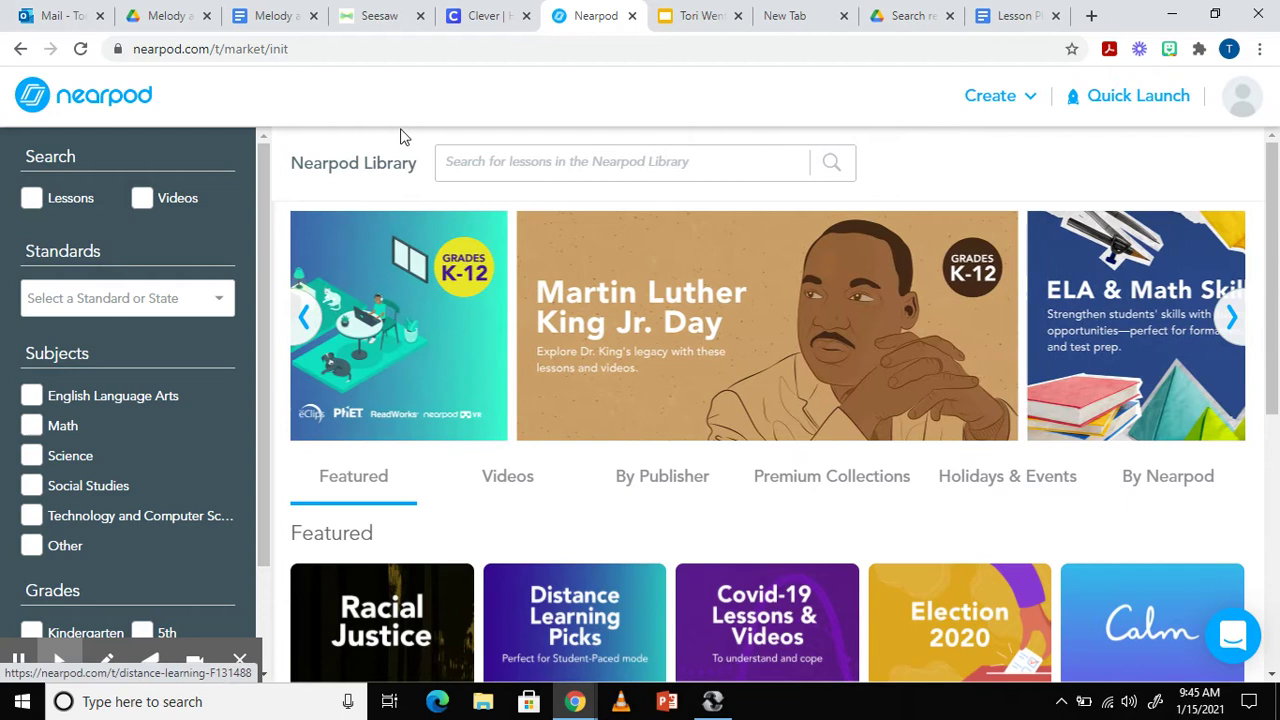
{"action": "left_click", "coordinate": [478, 172]}
{"action": "type", "text": "fractions"}
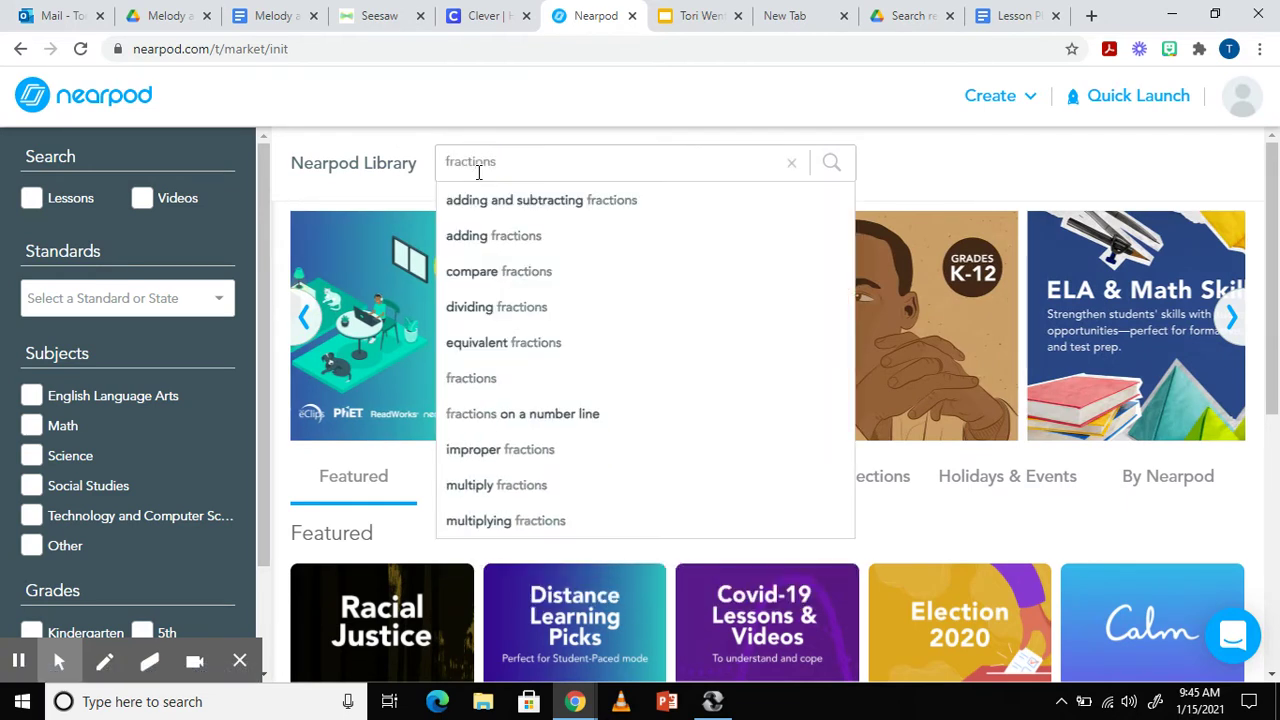
{"action": "key", "text": "Return"}
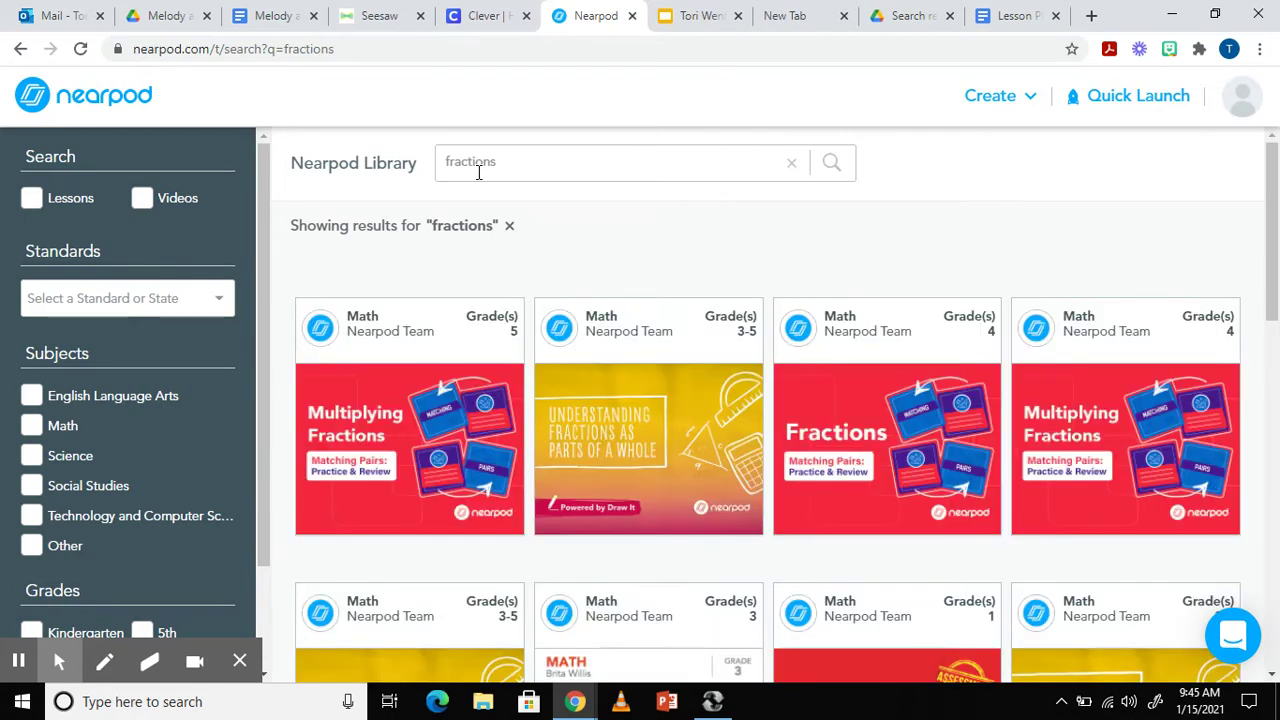
Filter the fractions results to 2nd grade and browse the matching lessons
{"action": "scroll", "coordinate": [131, 422], "scroll_direction": "down", "scroll_amount": 3}
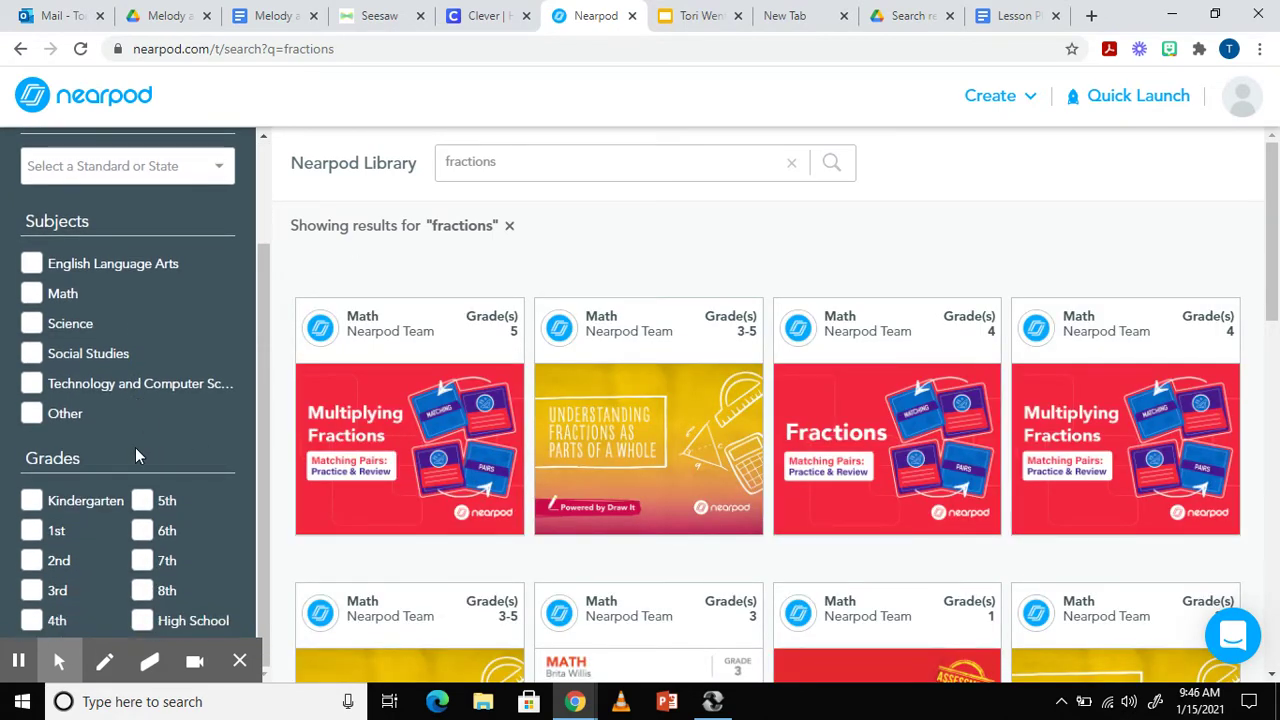
{"action": "left_click", "coordinate": [31, 560]}
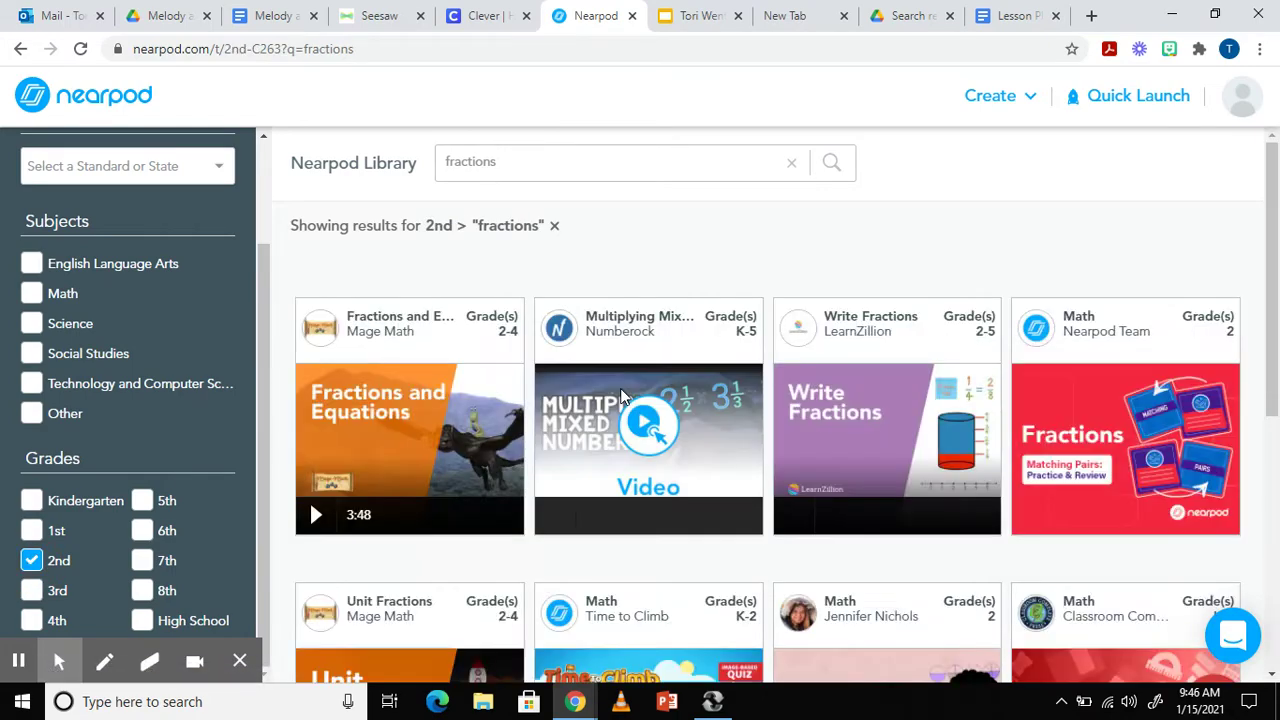
{"action": "mouse_move", "coordinate": [612, 396]}
{"action": "scroll", "coordinate": [620, 397], "scroll_direction": "down", "scroll_amount": 1}
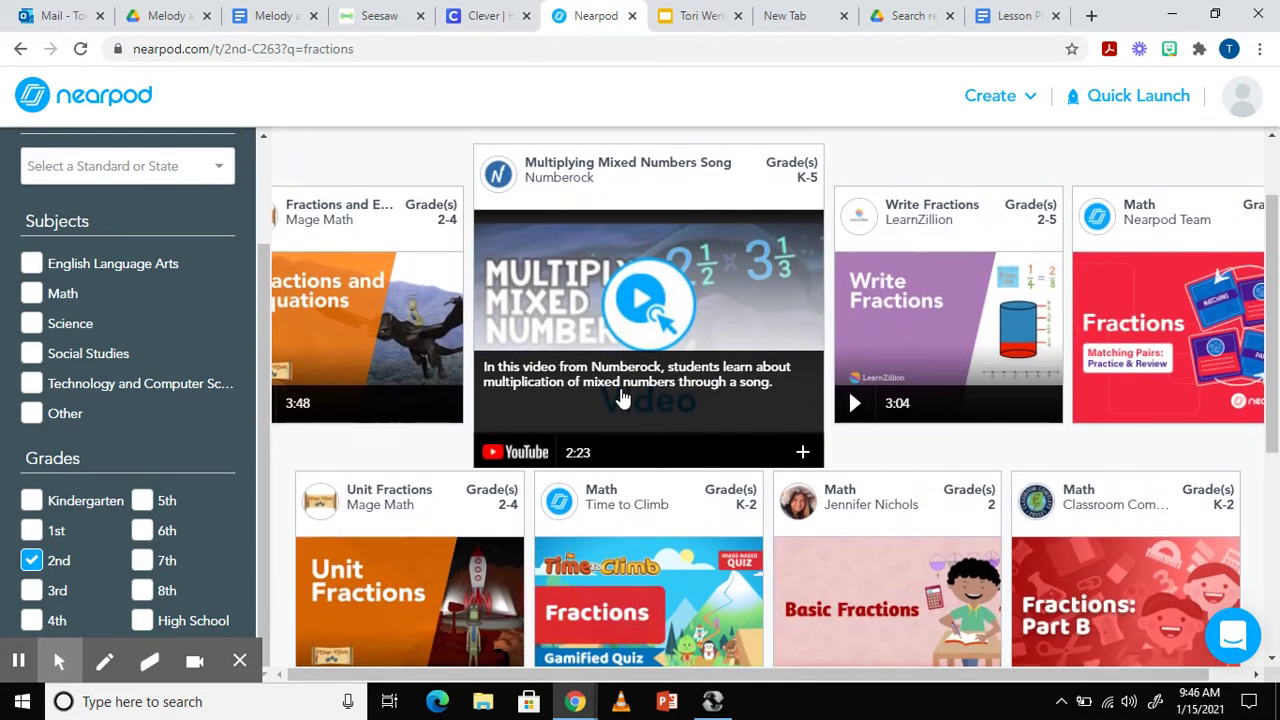
{"action": "scroll", "coordinate": [620, 397], "scroll_direction": "down", "scroll_amount": 2}
{"action": "scroll", "coordinate": [620, 396], "scroll_direction": "down", "scroll_amount": 1}
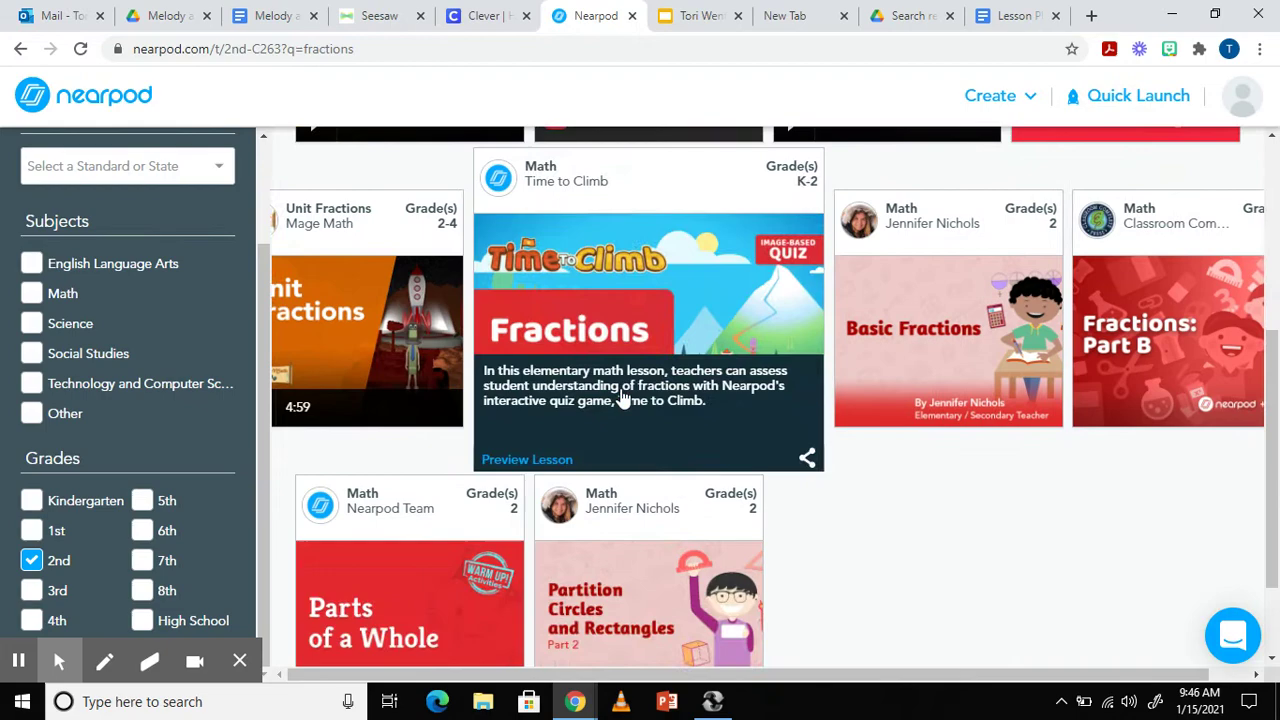
{"action": "scroll", "coordinate": [620, 396], "scroll_direction": "up", "scroll_amount": 2}
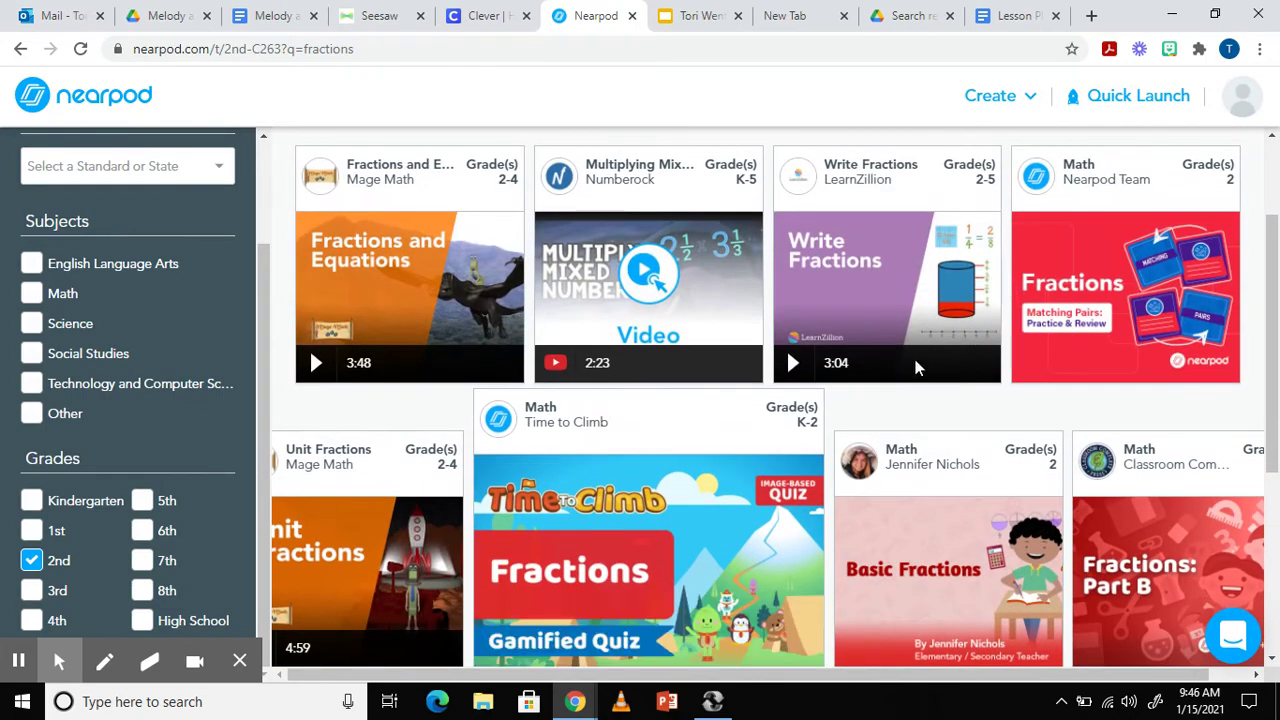
Open the Basic Fractions lesson and preview it through the poll and video slides
{"action": "mouse_move", "coordinate": [928, 577]}
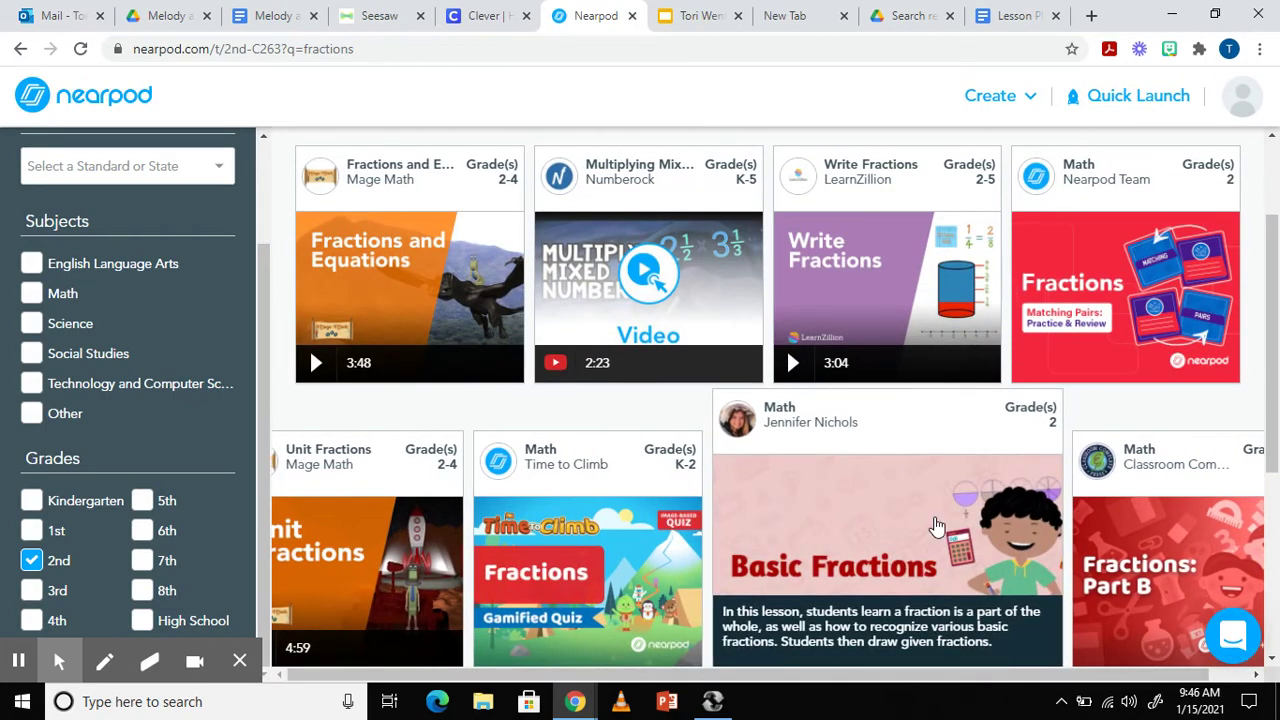
{"action": "left_click", "coordinate": [936, 525]}
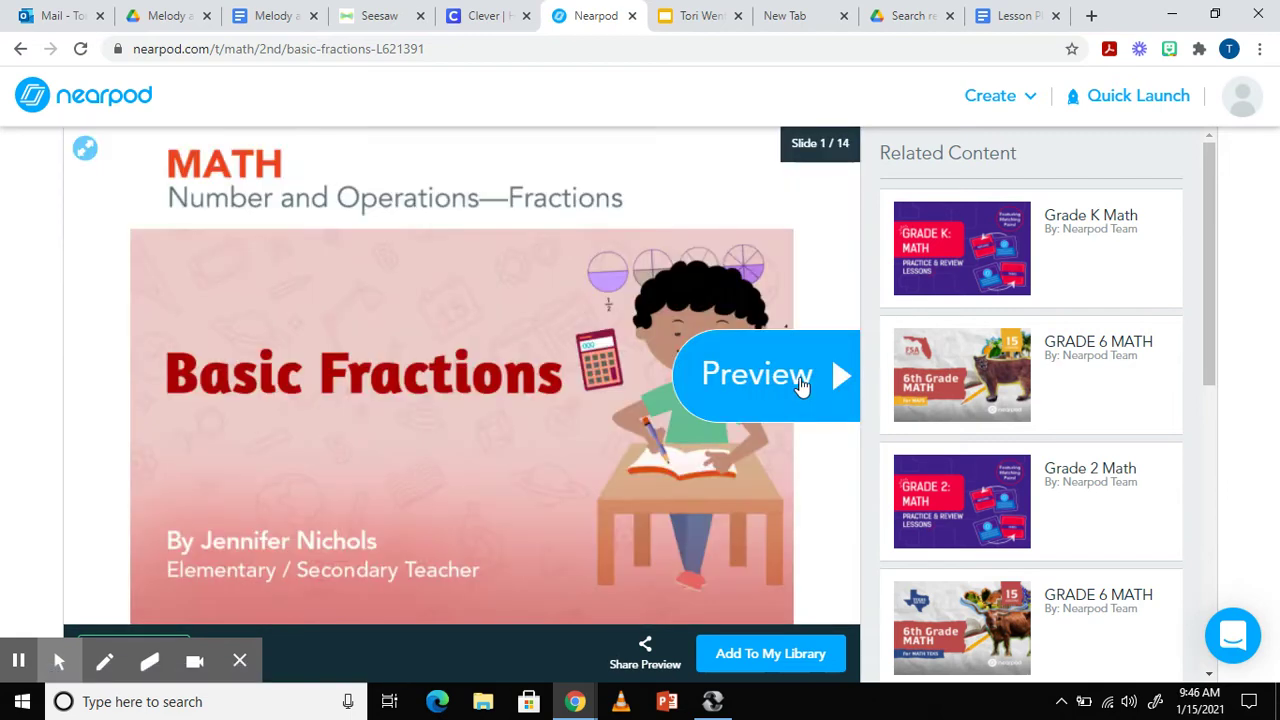
{"action": "left_click", "coordinate": [799, 380]}
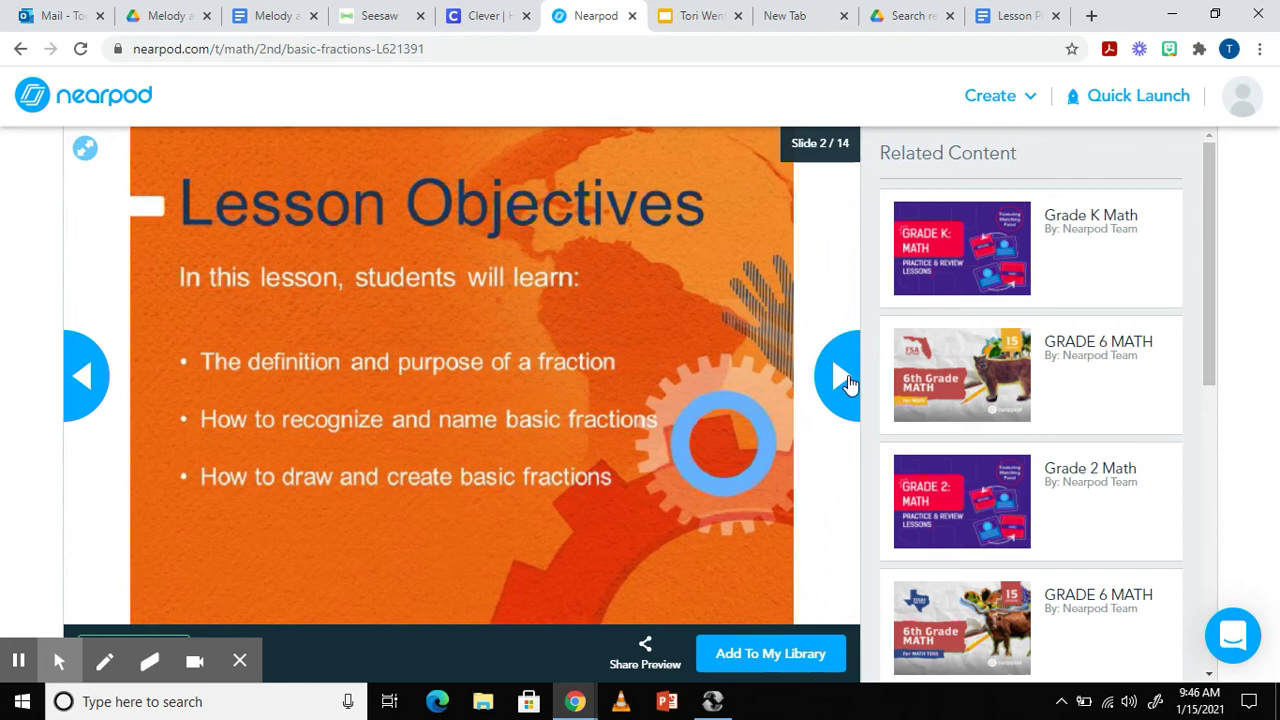
{"action": "left_click", "coordinate": [840, 377]}
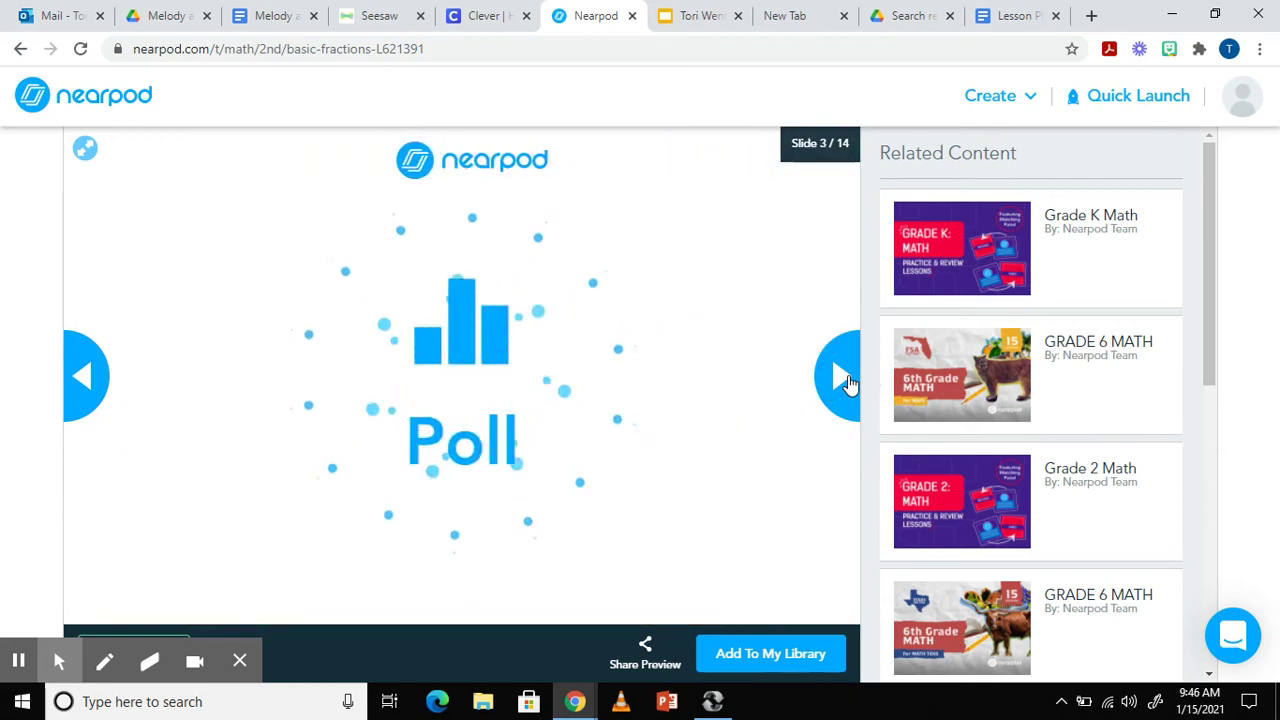
{"action": "left_click", "coordinate": [845, 380]}
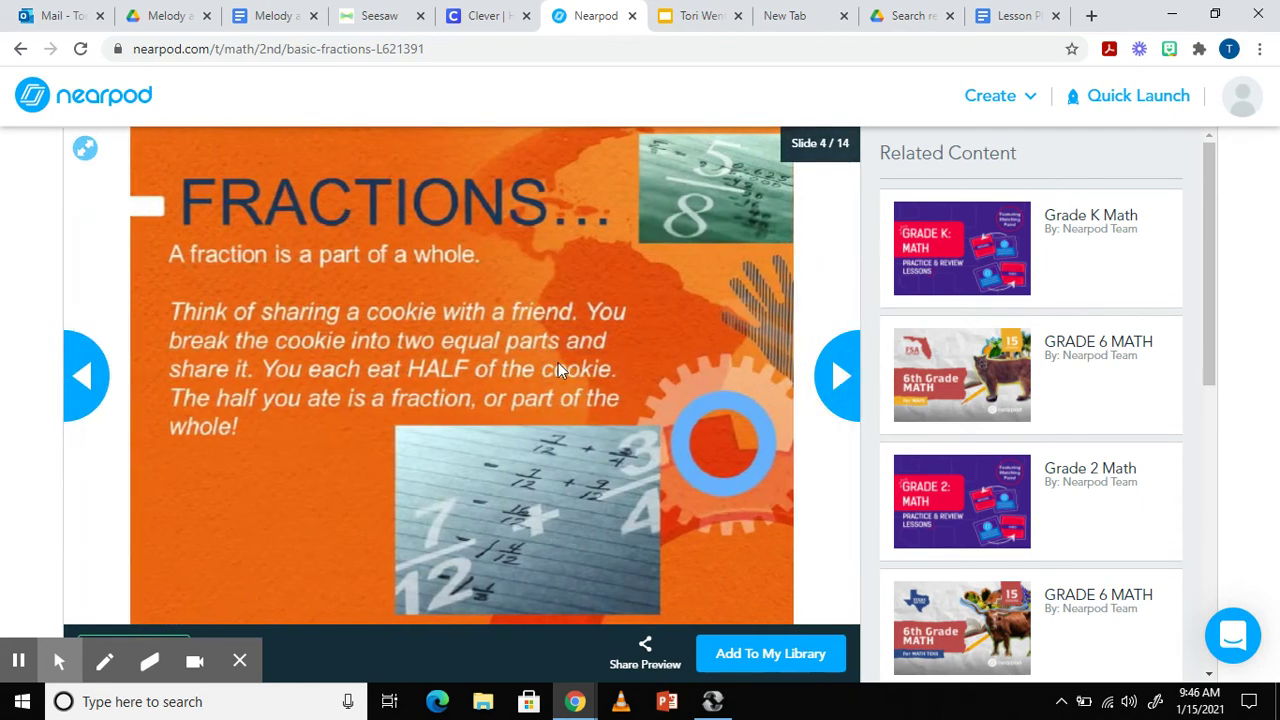
{"action": "left_click", "coordinate": [845, 378]}
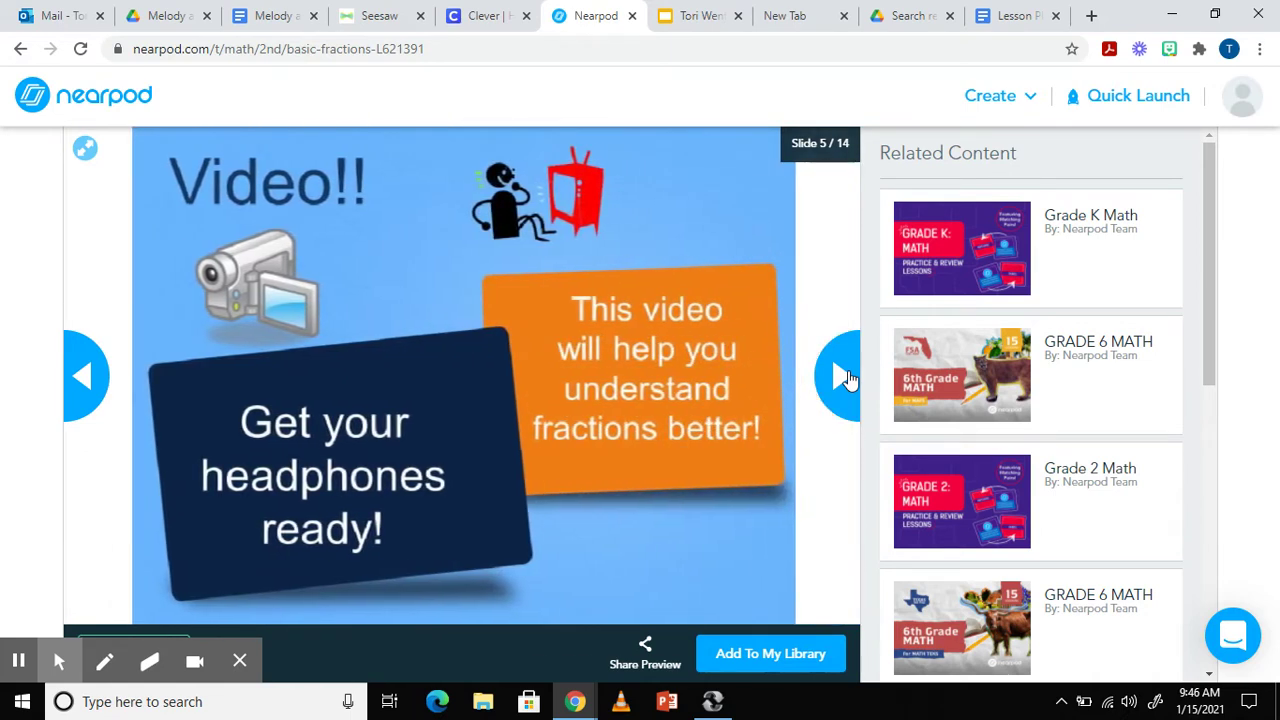
{"action": "left_click", "coordinate": [845, 378]}
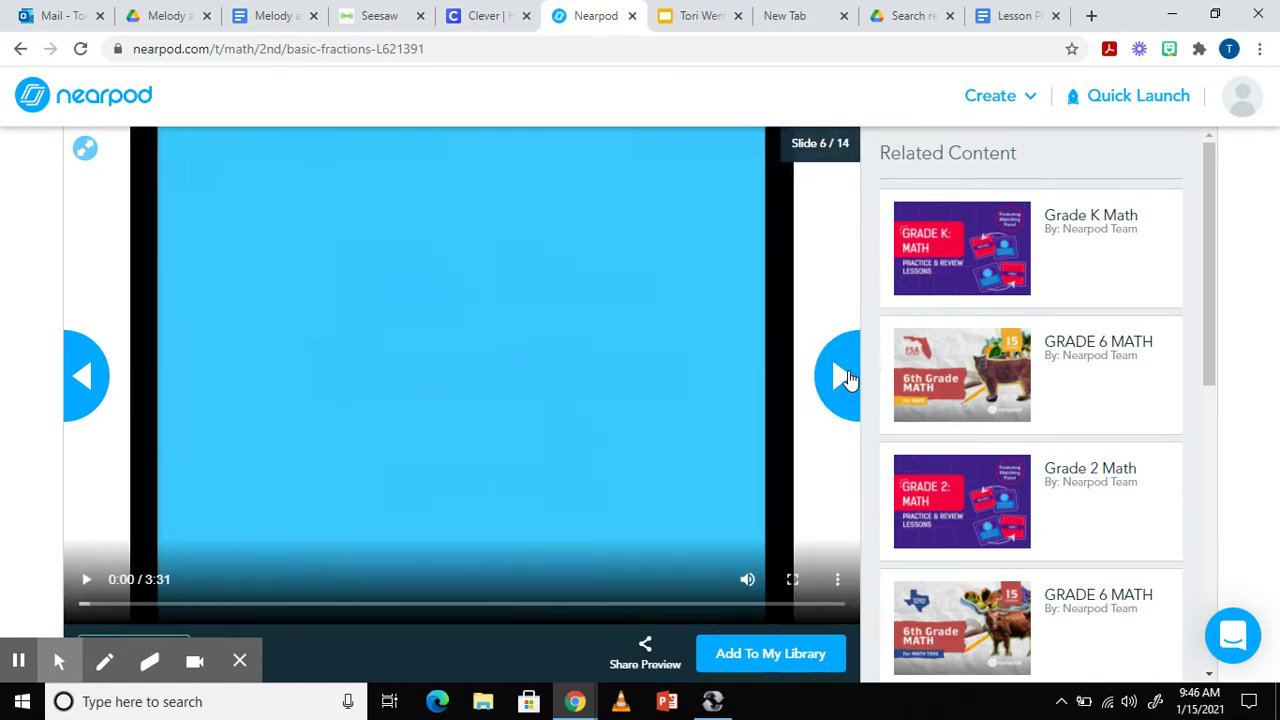
{"action": "left_click", "coordinate": [845, 378]}
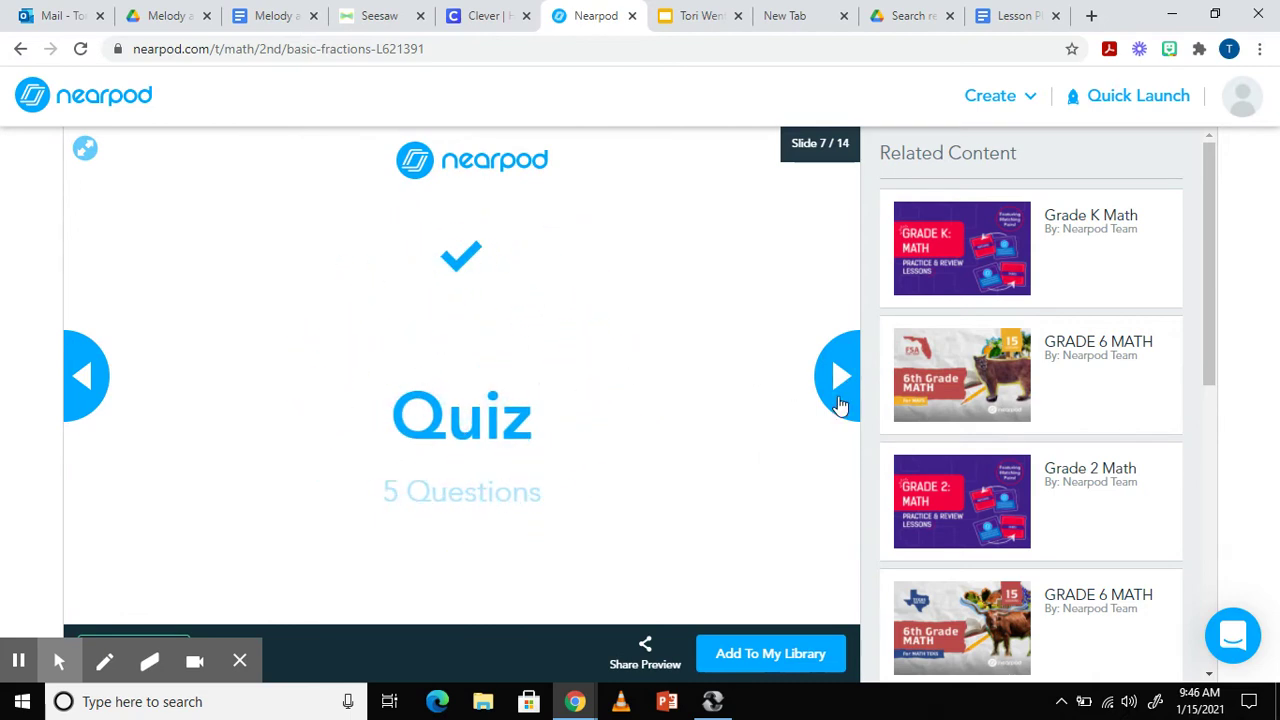
Step through the quiz questions to slide 9 and add Basic Fractions to My Library
{"action": "left_click", "coordinate": [839, 404]}
{"action": "left_click", "coordinate": [839, 404]}
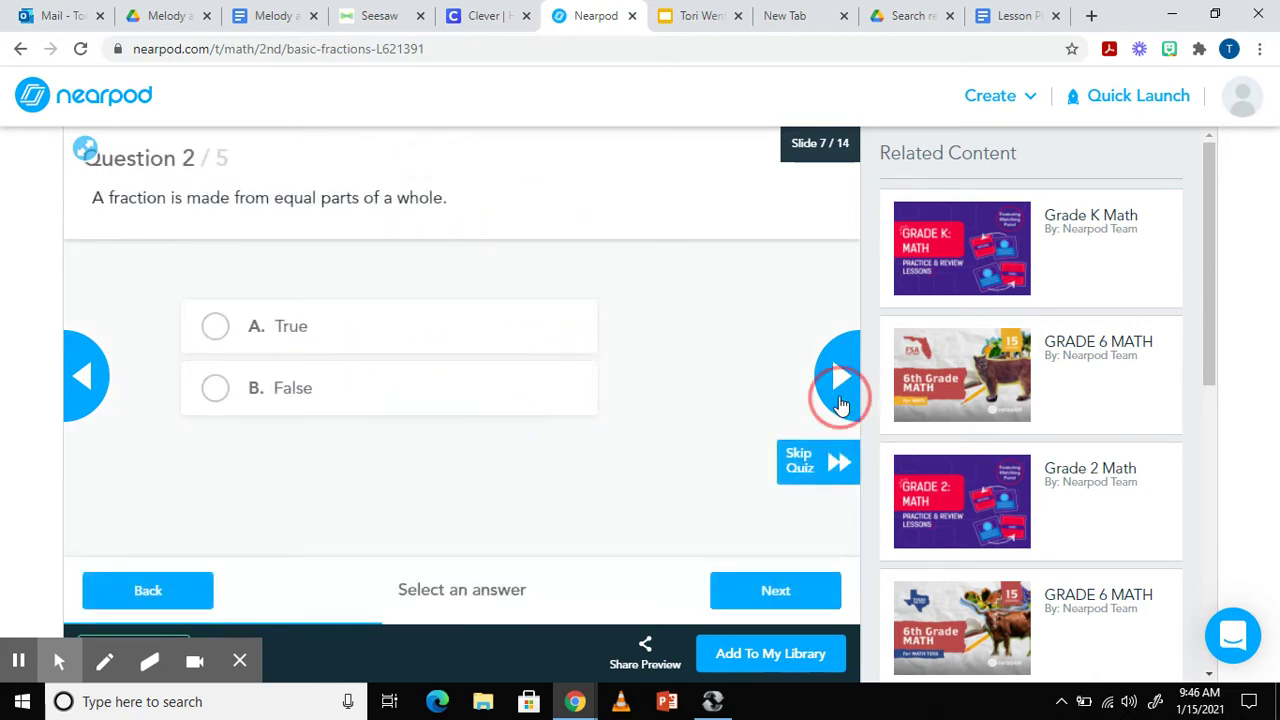
{"action": "left_click", "coordinate": [839, 404]}
{"action": "left_click", "coordinate": [839, 404]}
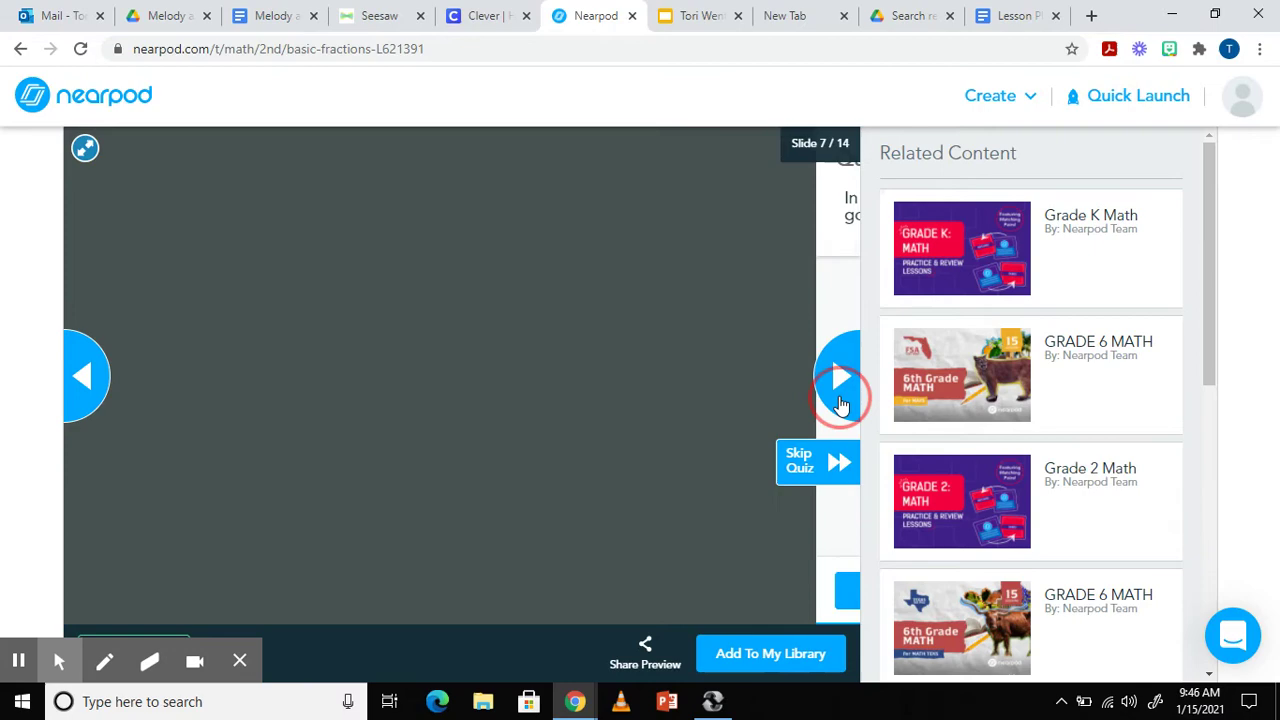
{"action": "left_click", "coordinate": [839, 404]}
{"action": "left_click", "coordinate": [839, 400]}
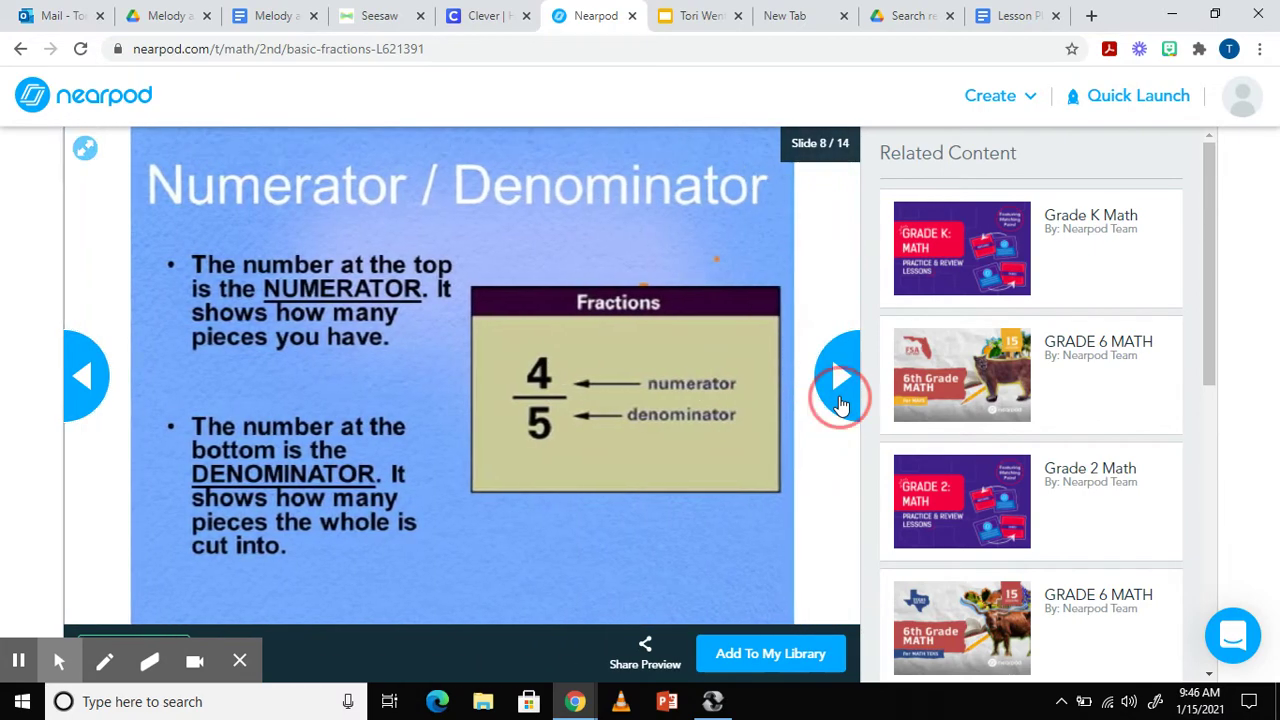
{"action": "scroll", "coordinate": [719, 503], "scroll_direction": "down", "scroll_amount": 5}
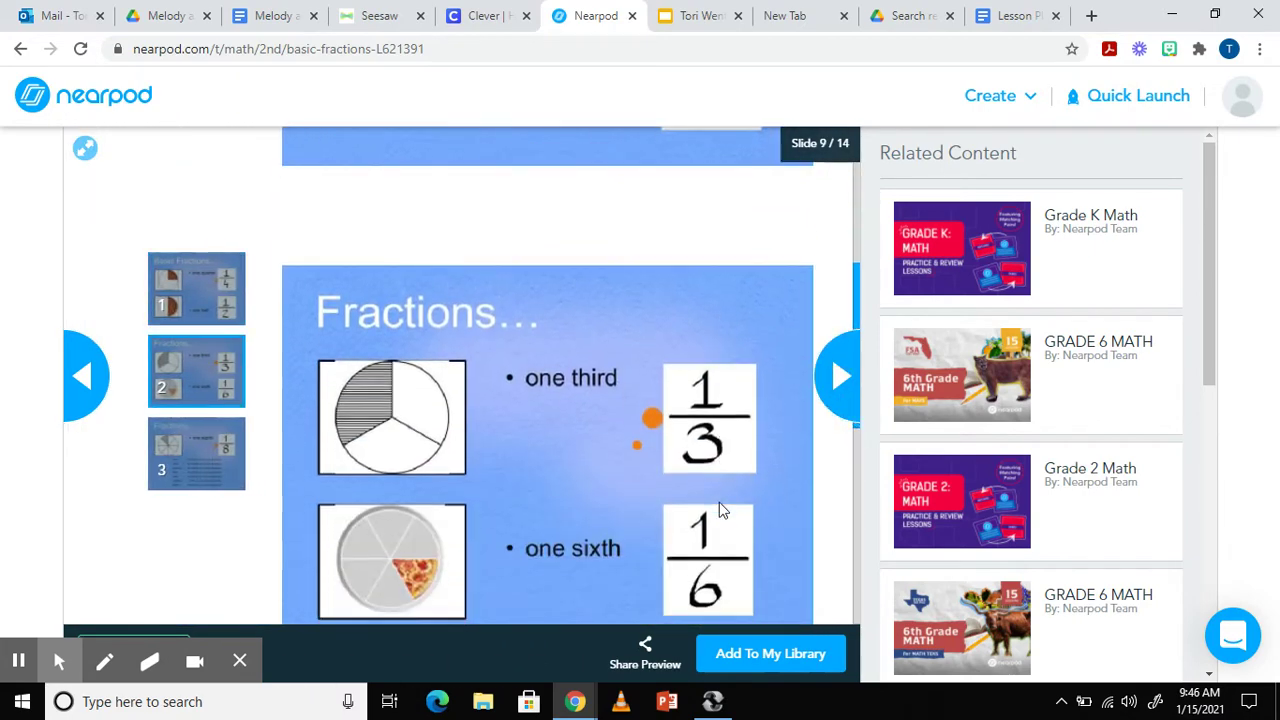
{"action": "scroll", "coordinate": [719, 503], "scroll_direction": "up", "scroll_amount": 5}
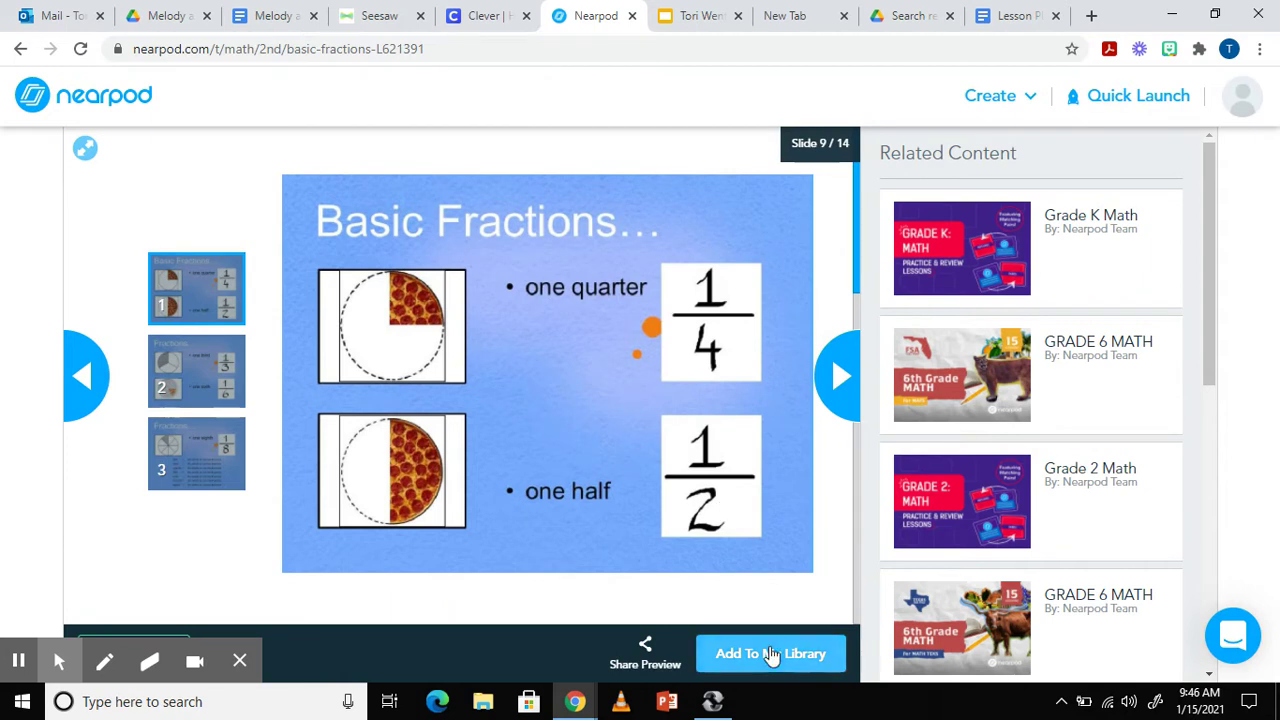
{"action": "left_click", "coordinate": [771, 654]}
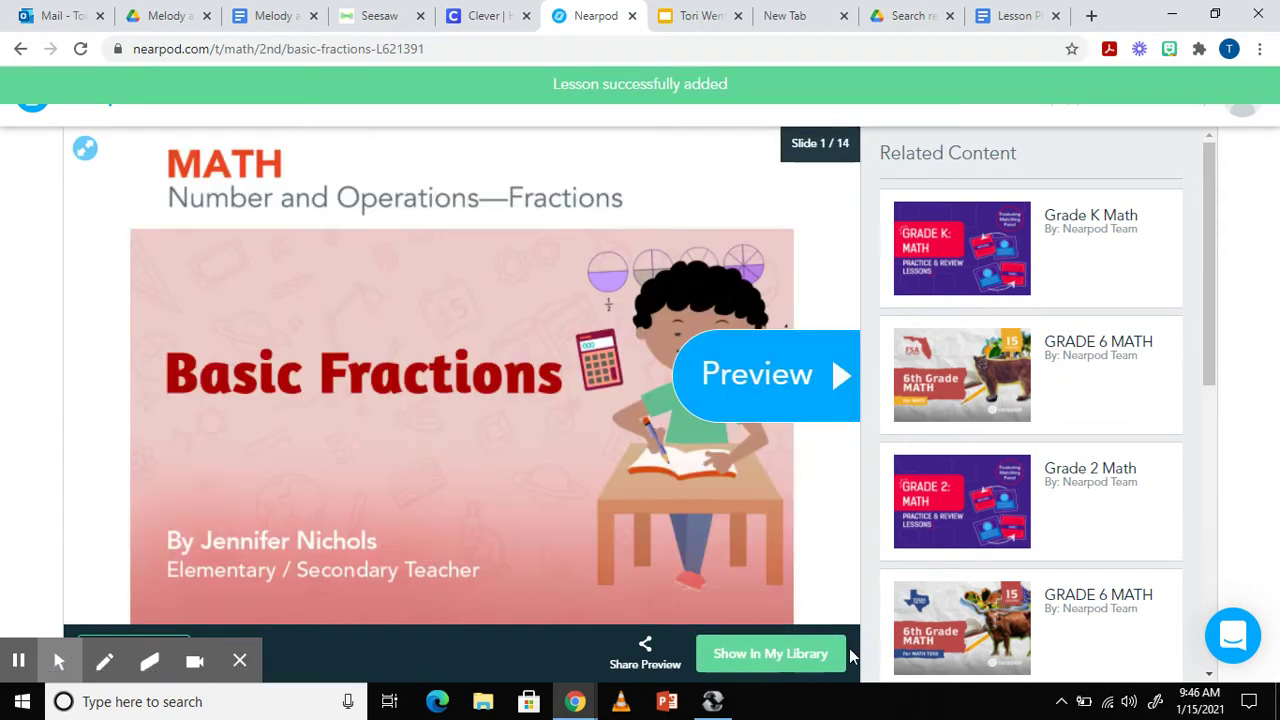
From My Library, start Basic Fractions as a Live Participation session
{"action": "left_click", "coordinate": [826, 656]}
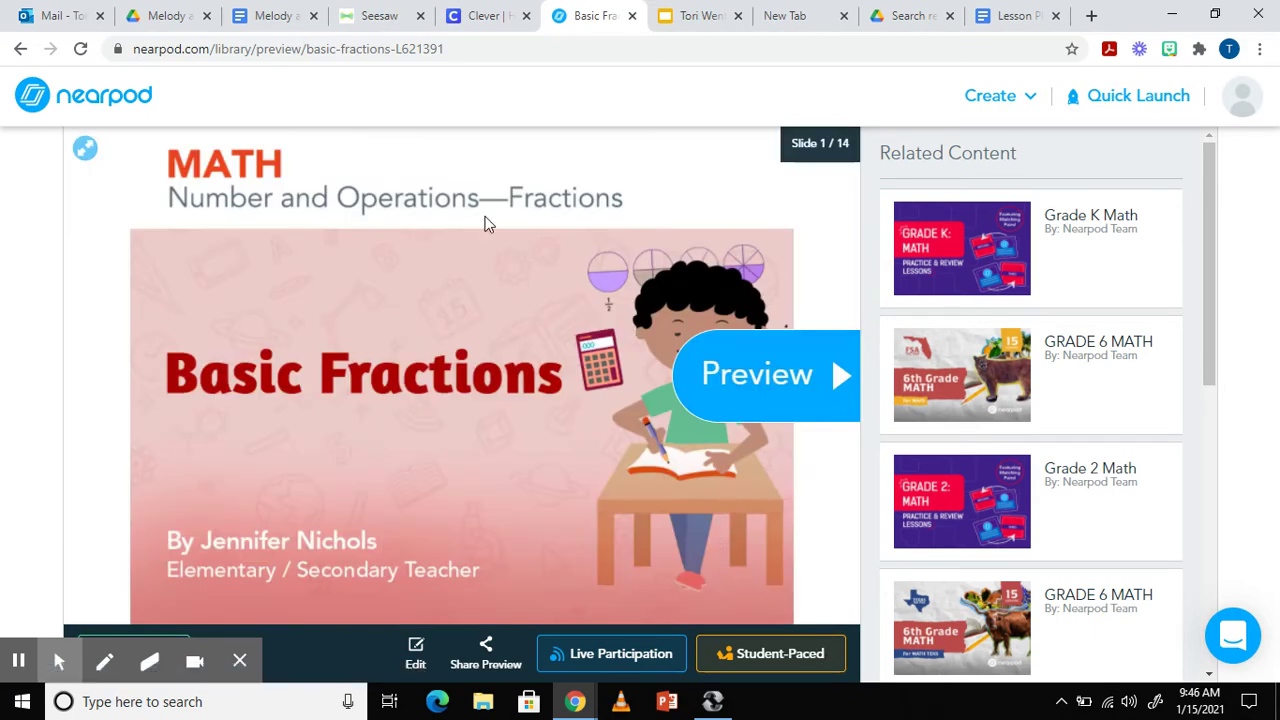
{"action": "left_click", "coordinate": [80, 95]}
{"action": "scroll", "coordinate": [800, 440], "scroll_direction": "down", "scroll_amount": 2}
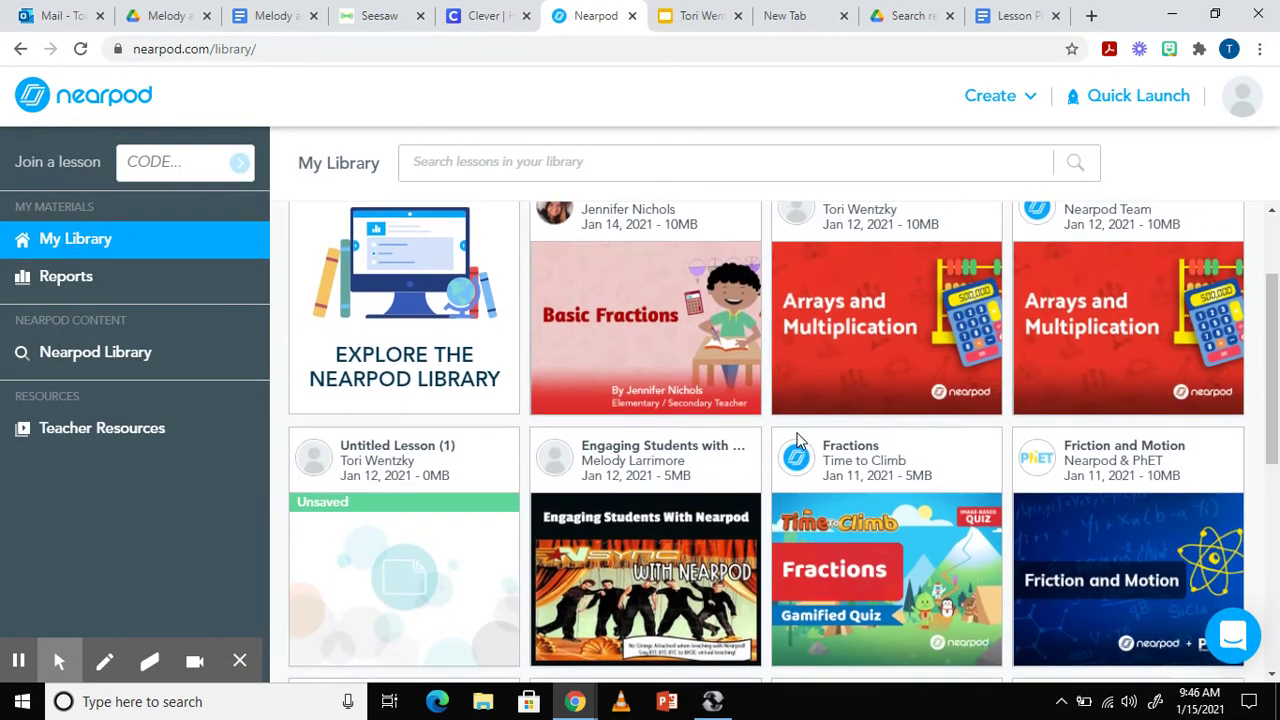
{"action": "mouse_move", "coordinate": [655, 365]}
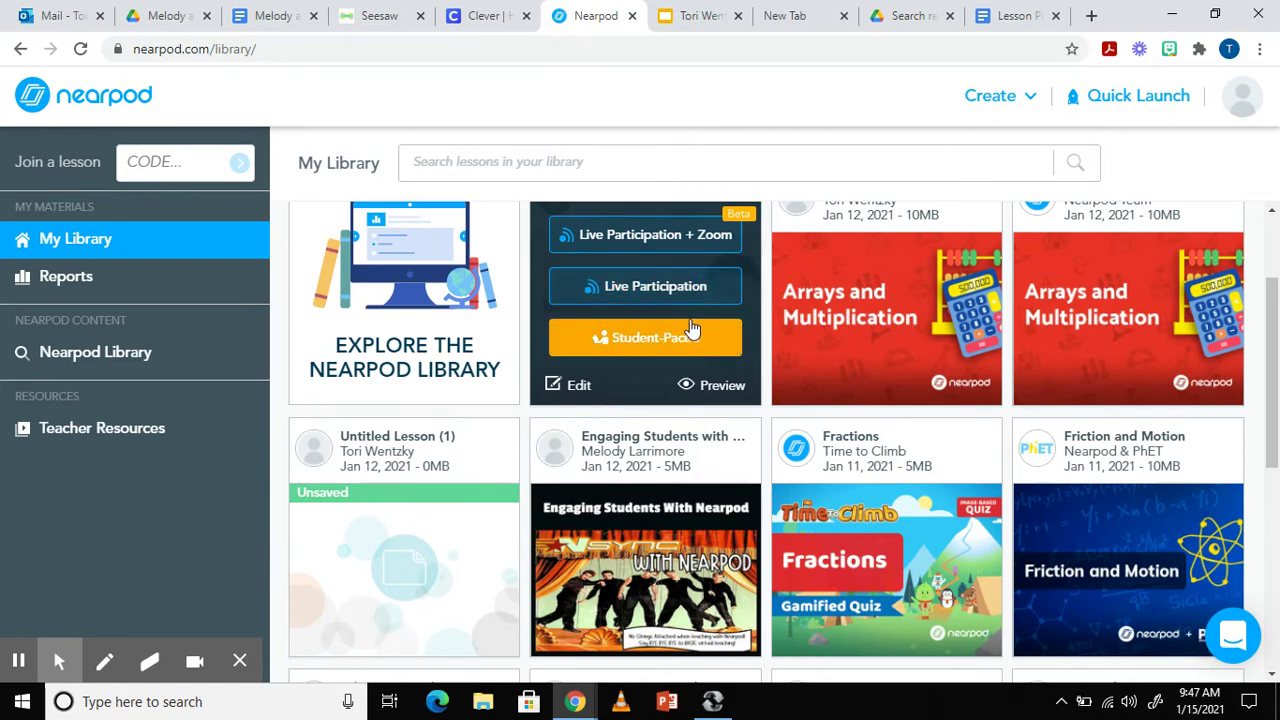
{"action": "left_click", "coordinate": [655, 287]}
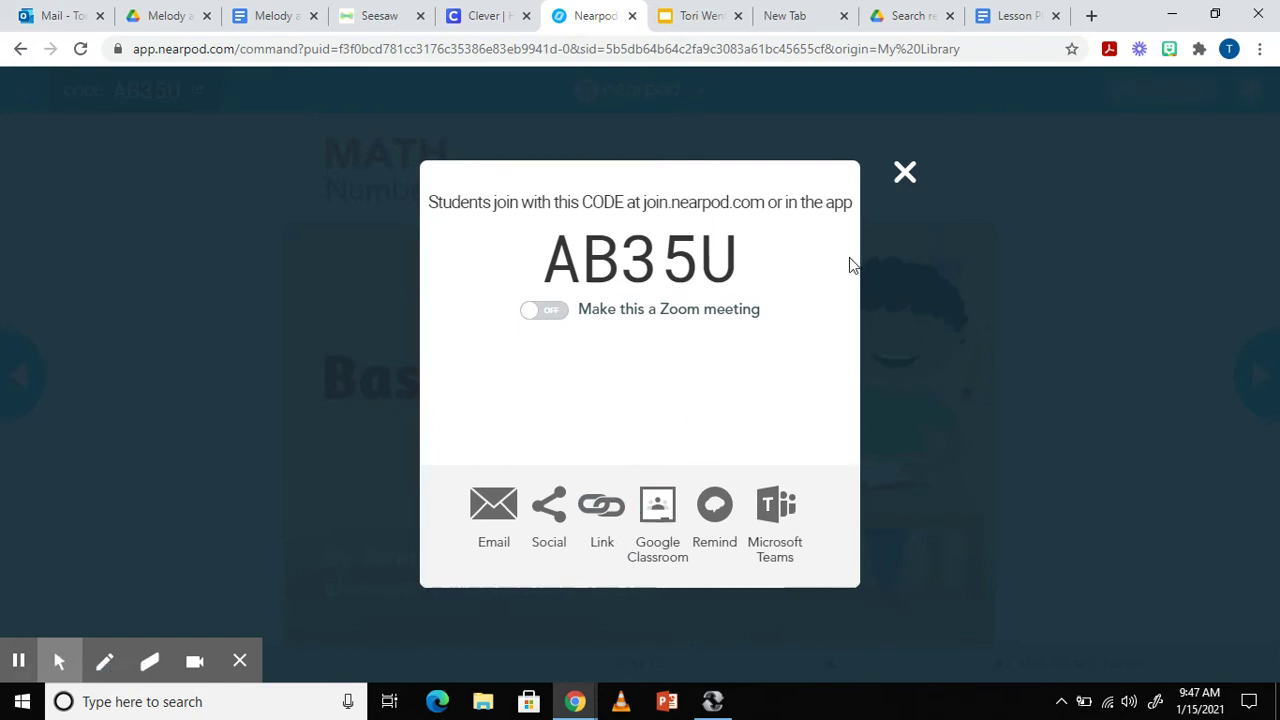
Close the student join code dialog and toggle the Switch to Student View setting
{"action": "left_click", "coordinate": [907, 178]}
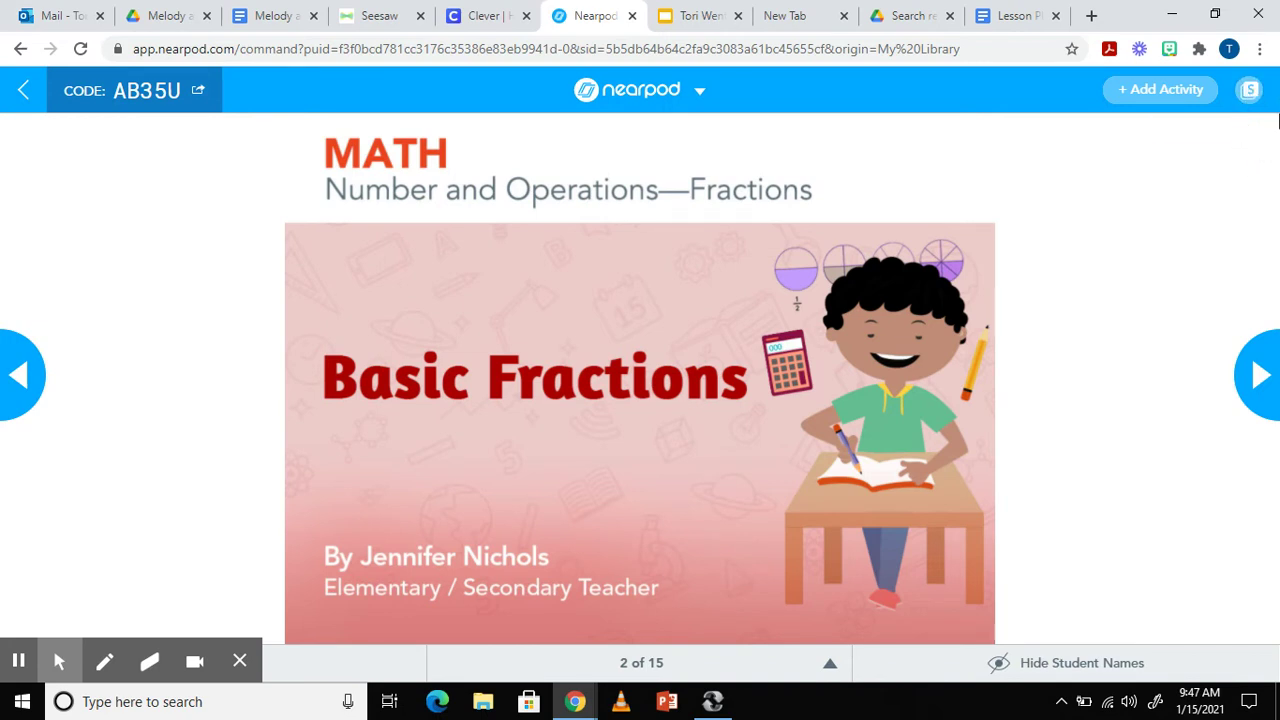
{"action": "left_click", "coordinate": [1250, 91]}
Go back to the Student List, then advance through the title, objectives, poll and fractions slides to slide 6
{"action": "left_click", "coordinate": [16, 378]}
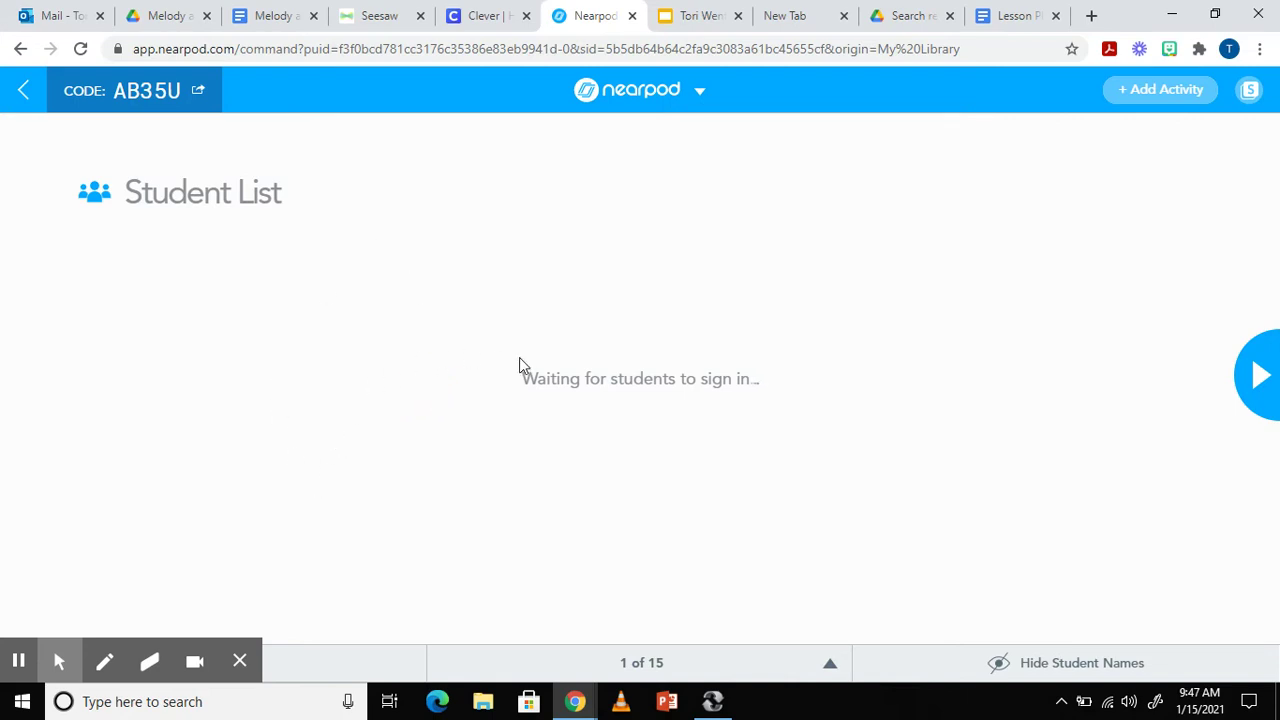
{"action": "left_click", "coordinate": [1264, 380]}
{"action": "left_click", "coordinate": [1262, 378]}
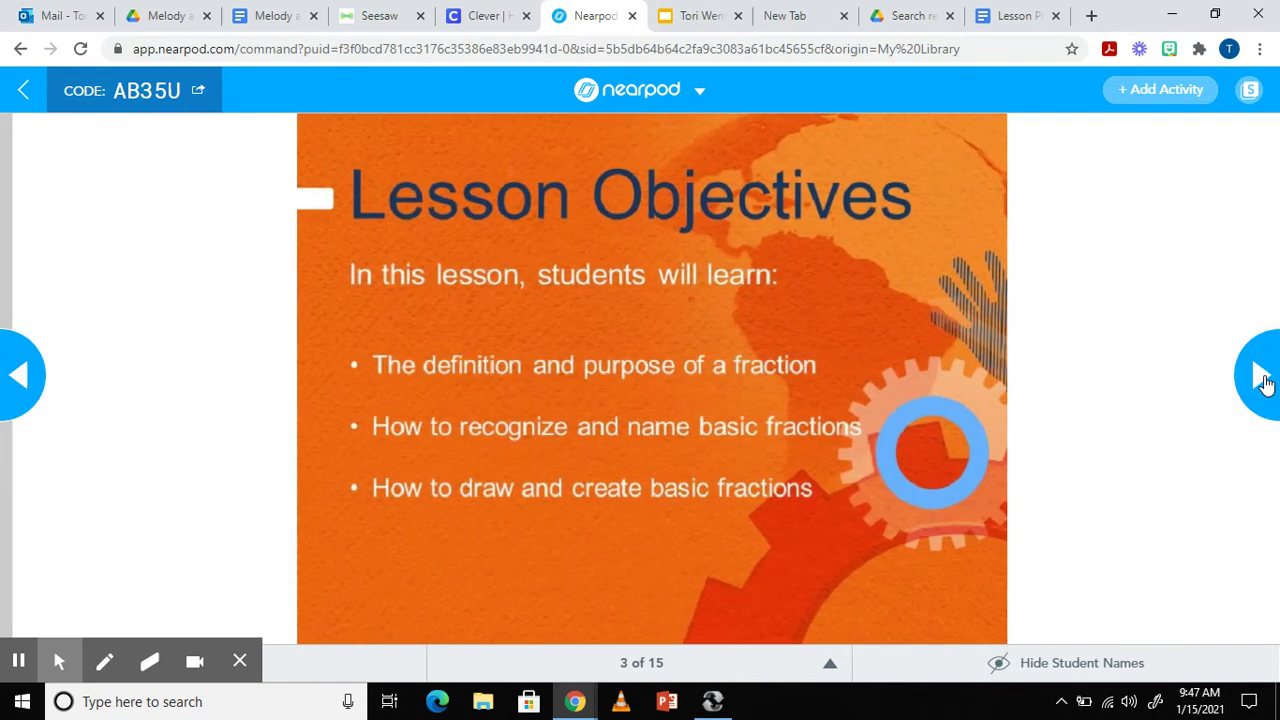
{"action": "left_click", "coordinate": [1258, 373]}
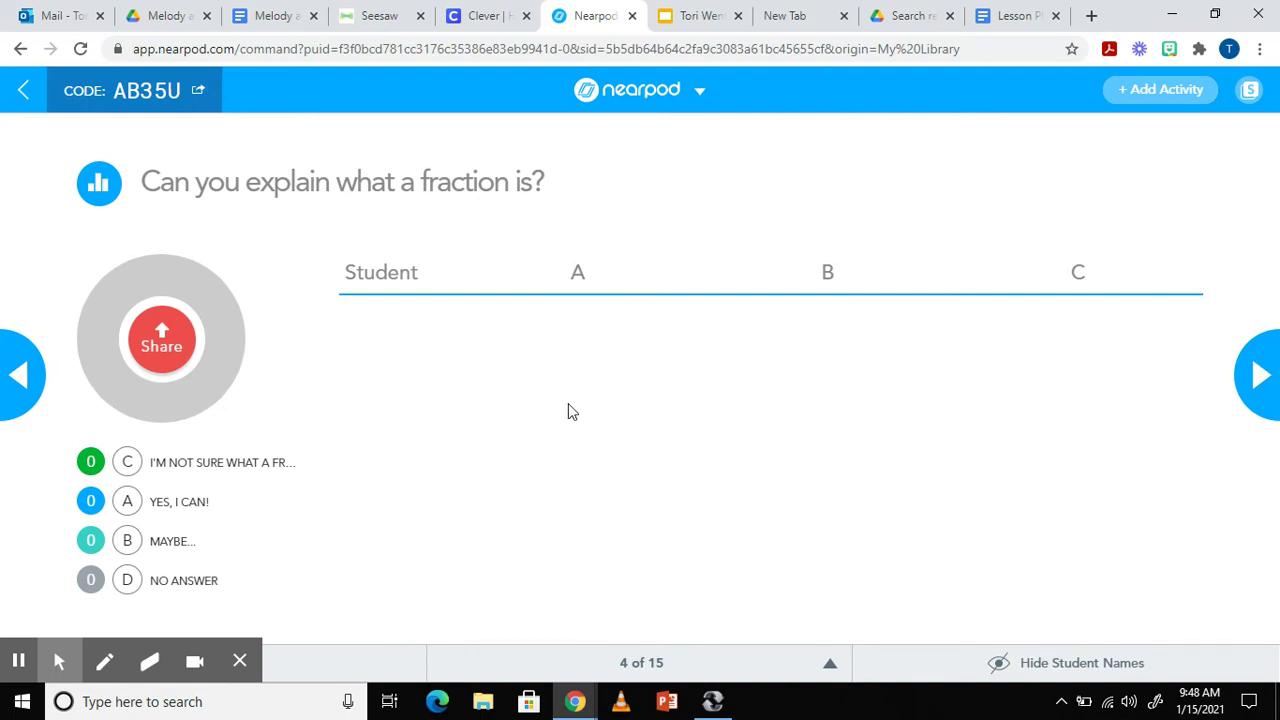
{"action": "left_click", "coordinate": [1262, 375]}
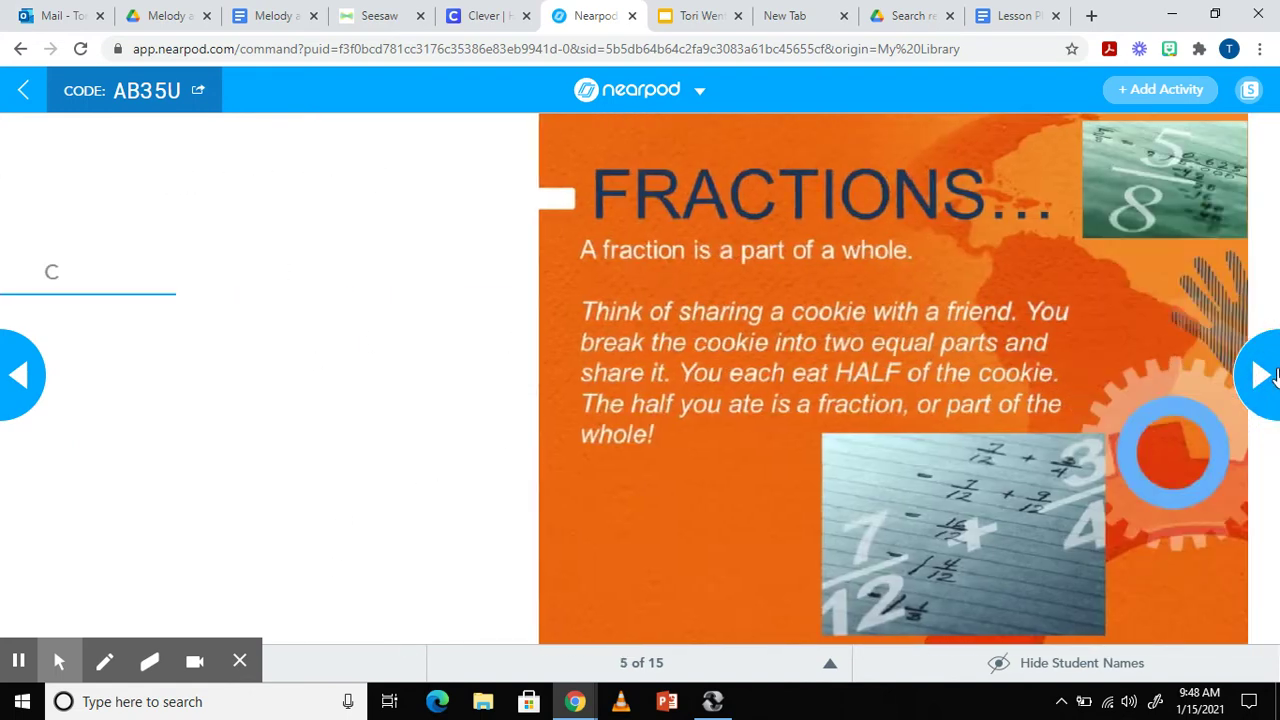
{"action": "left_click", "coordinate": [1262, 375]}
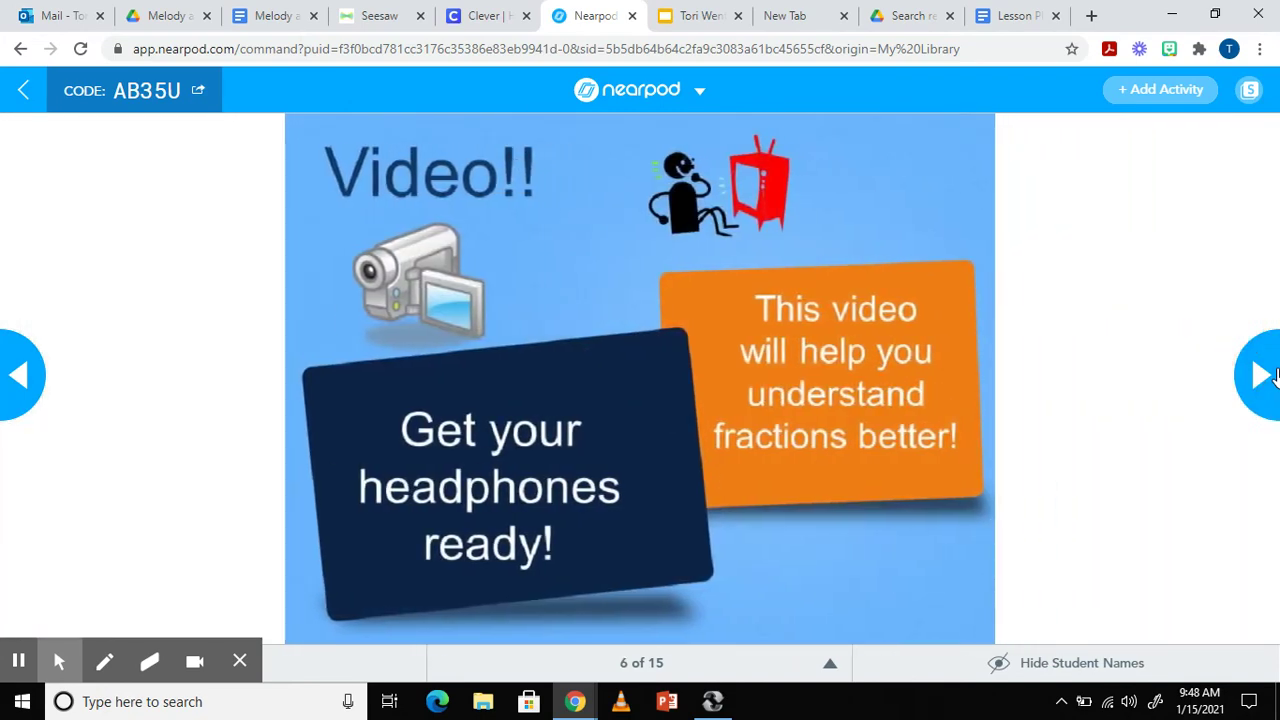
{"action": "left_click", "coordinate": [1275, 374]}
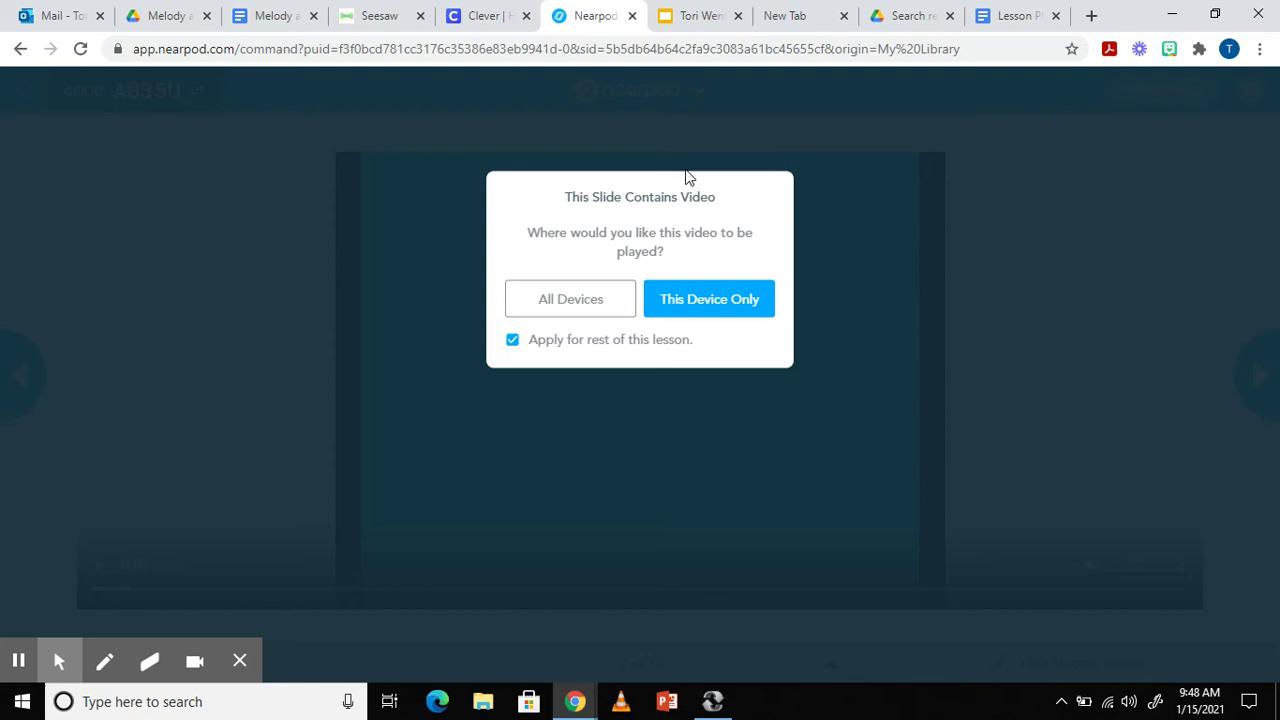
Advance to slide 7 and set the 3:31 video to play on All Devices
{"action": "left_click", "coordinate": [709, 303]}
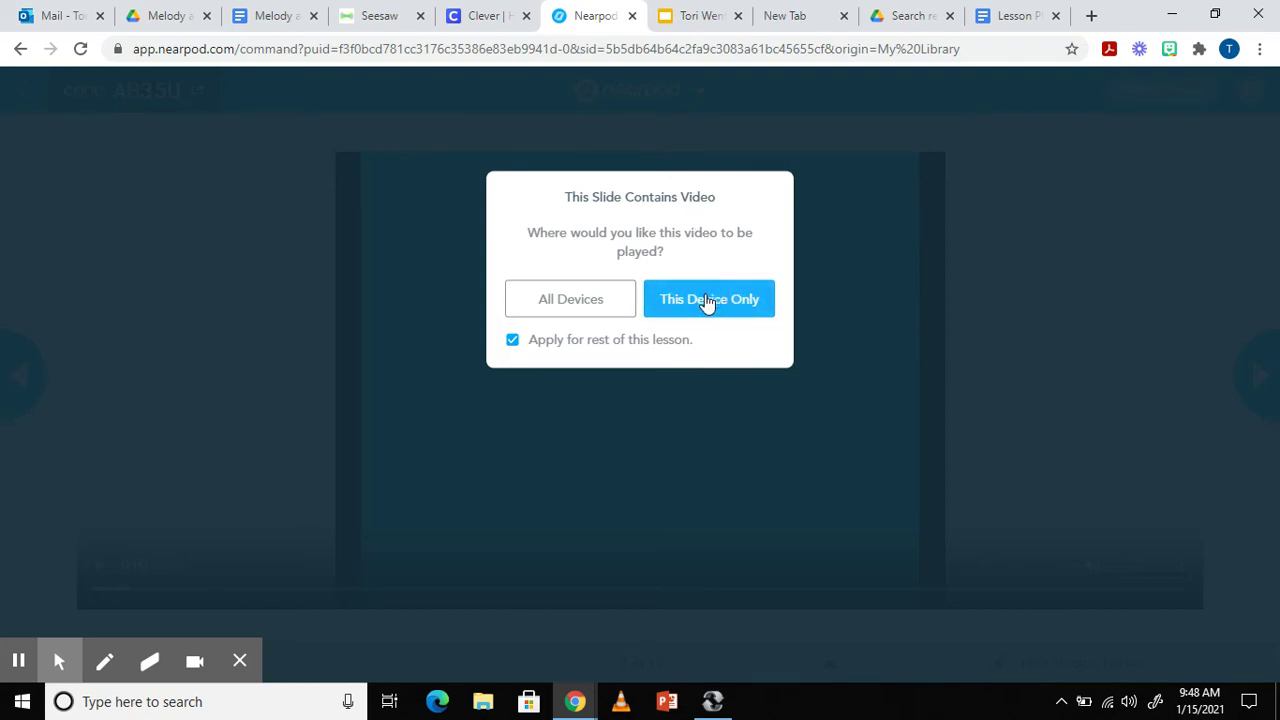
{"action": "left_click", "coordinate": [542, 310]}
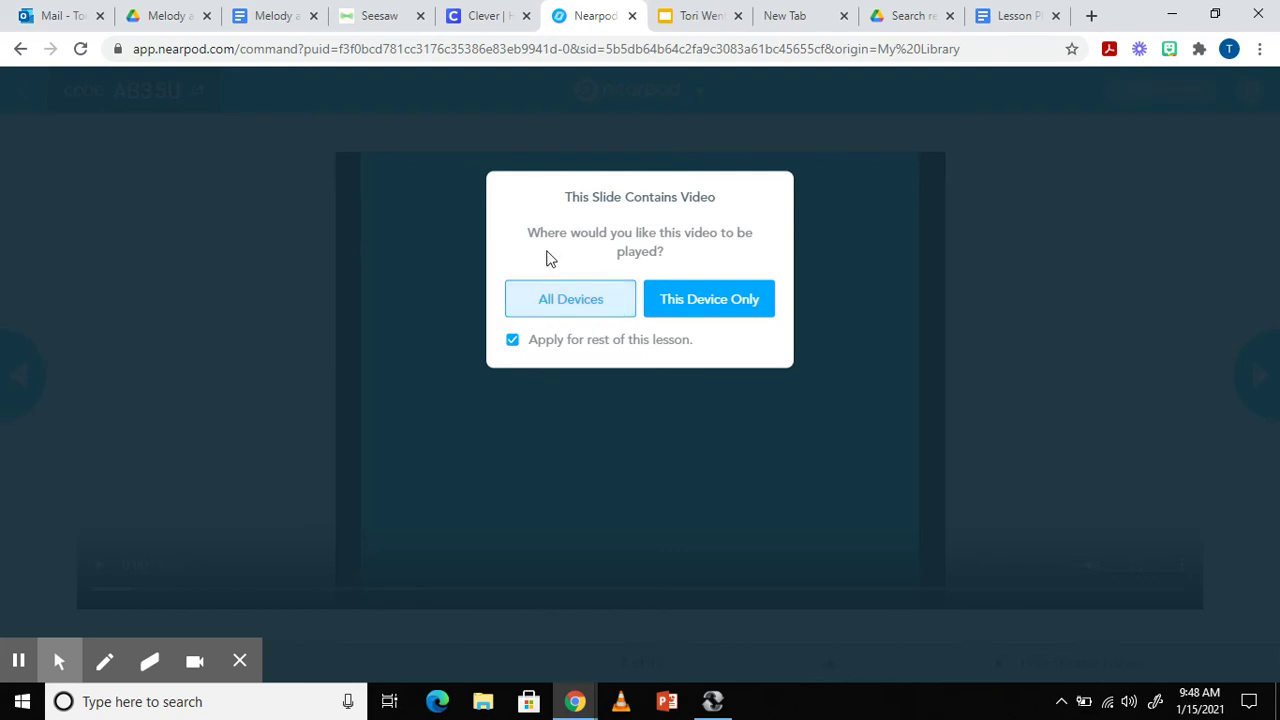
{"action": "left_click", "coordinate": [757, 318]}
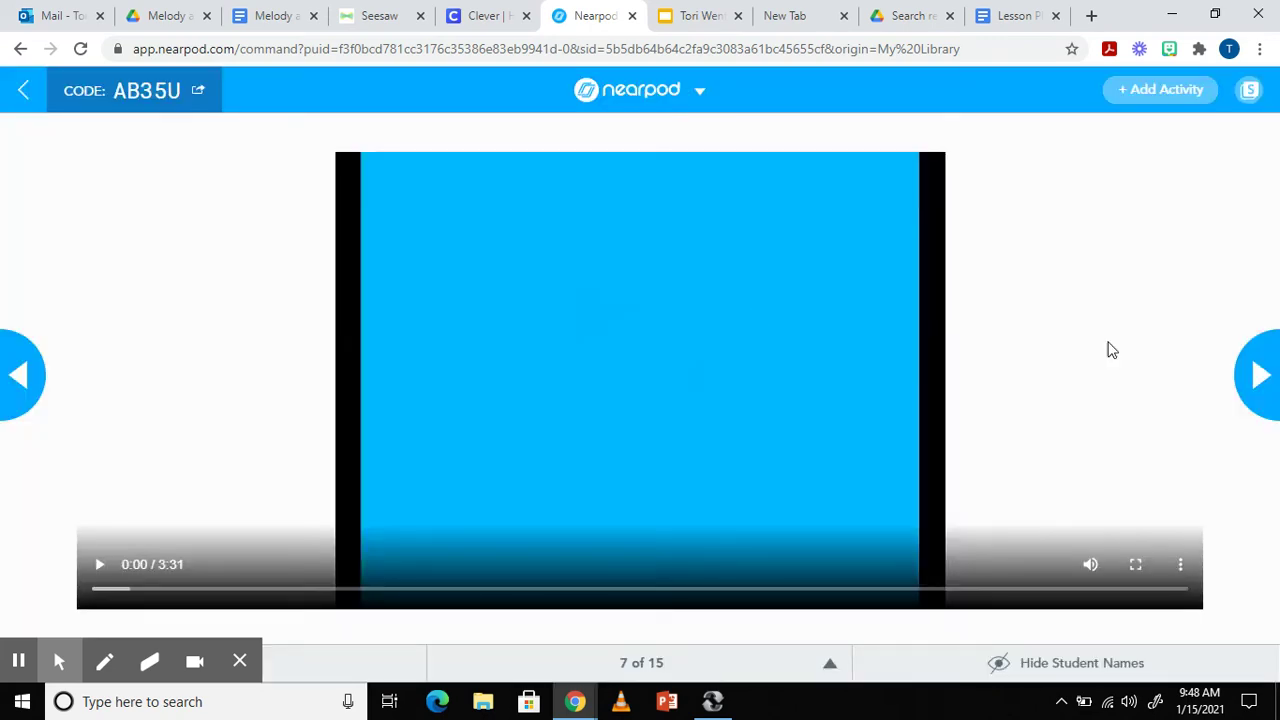
Advance through the quiz results, matching, web content and pie drawing slides to the Thank You slide
{"action": "left_click", "coordinate": [1276, 406]}
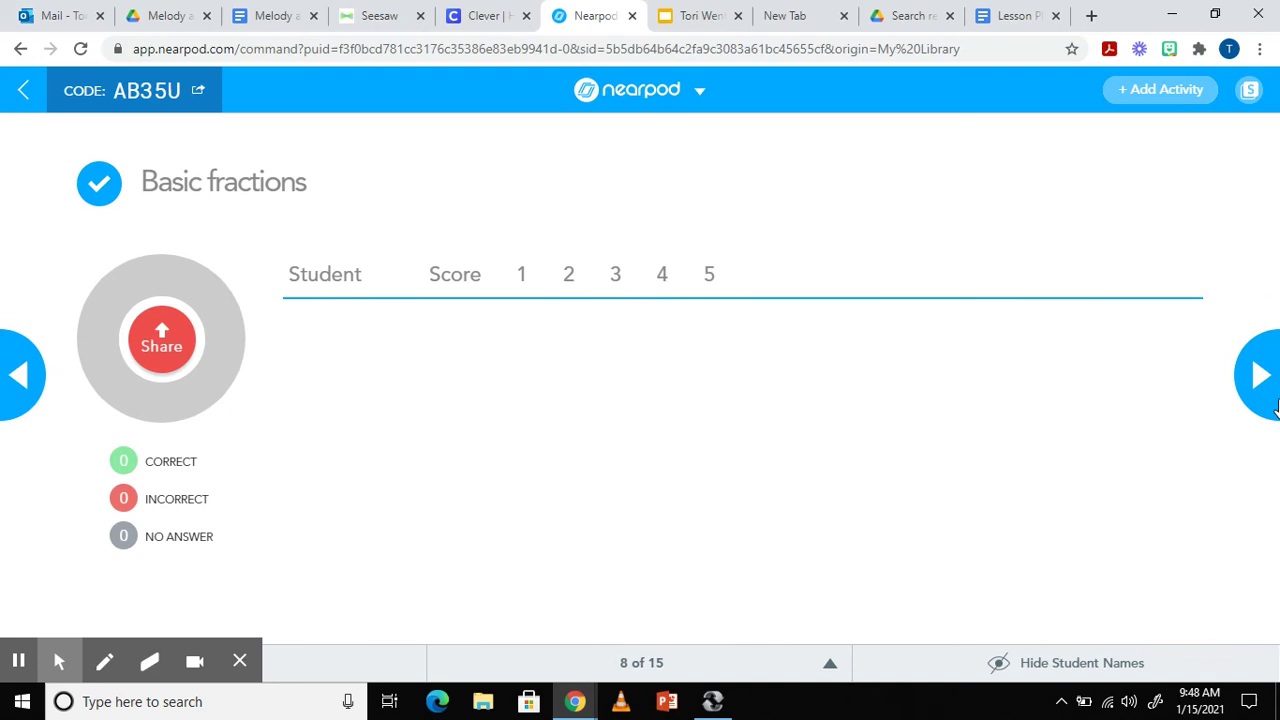
{"action": "left_click", "coordinate": [1276, 406]}
{"action": "left_click", "coordinate": [1276, 406]}
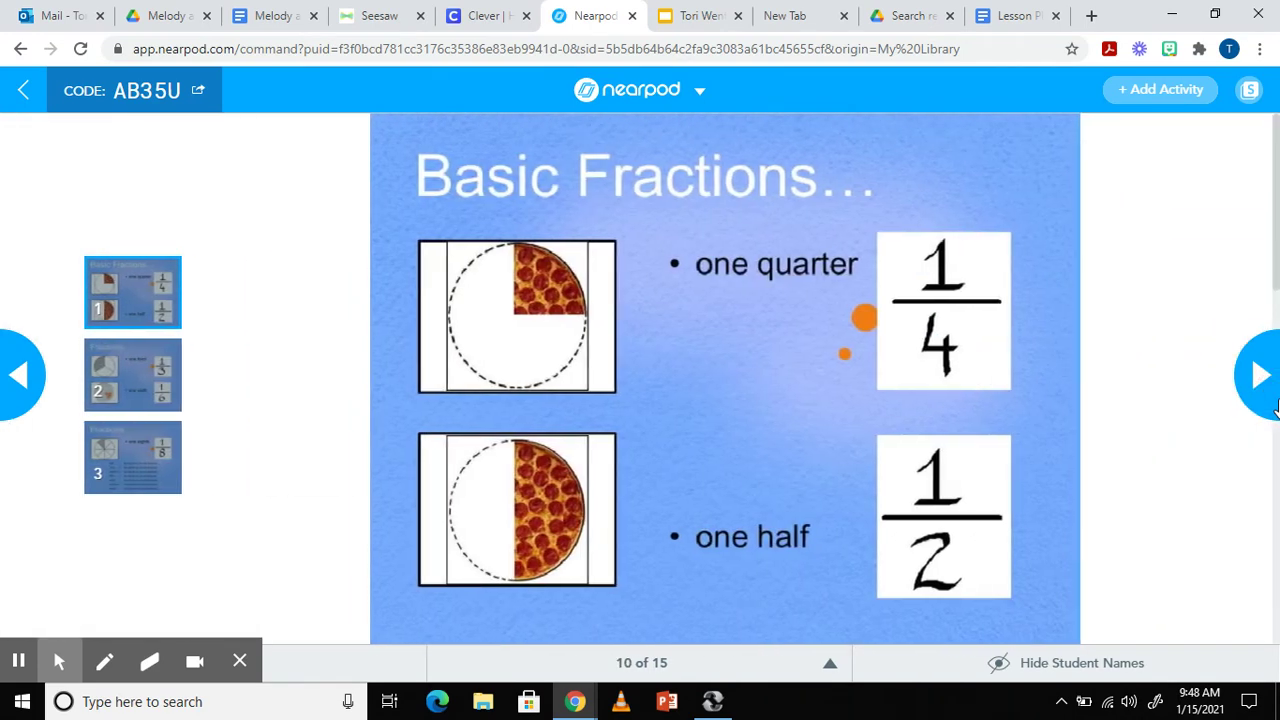
{"action": "left_click", "coordinate": [1276, 406]}
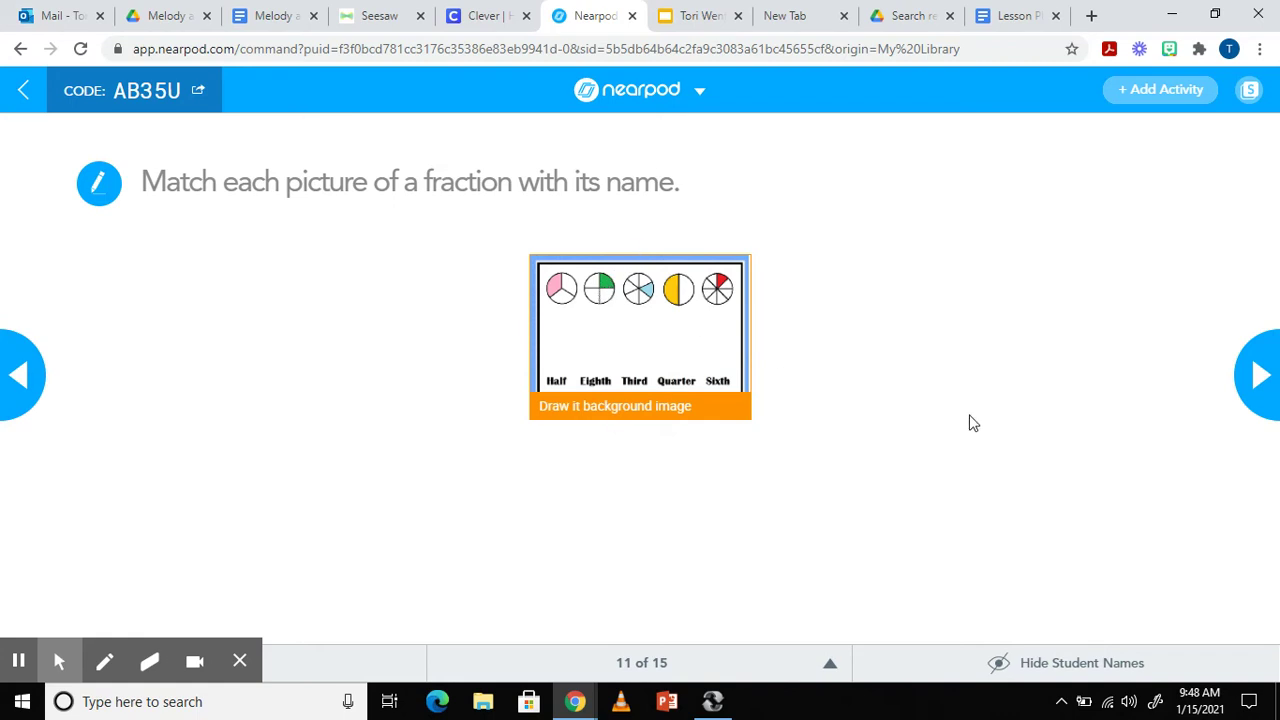
{"action": "left_click", "coordinate": [1262, 374]}
{"action": "left_click", "coordinate": [1262, 374]}
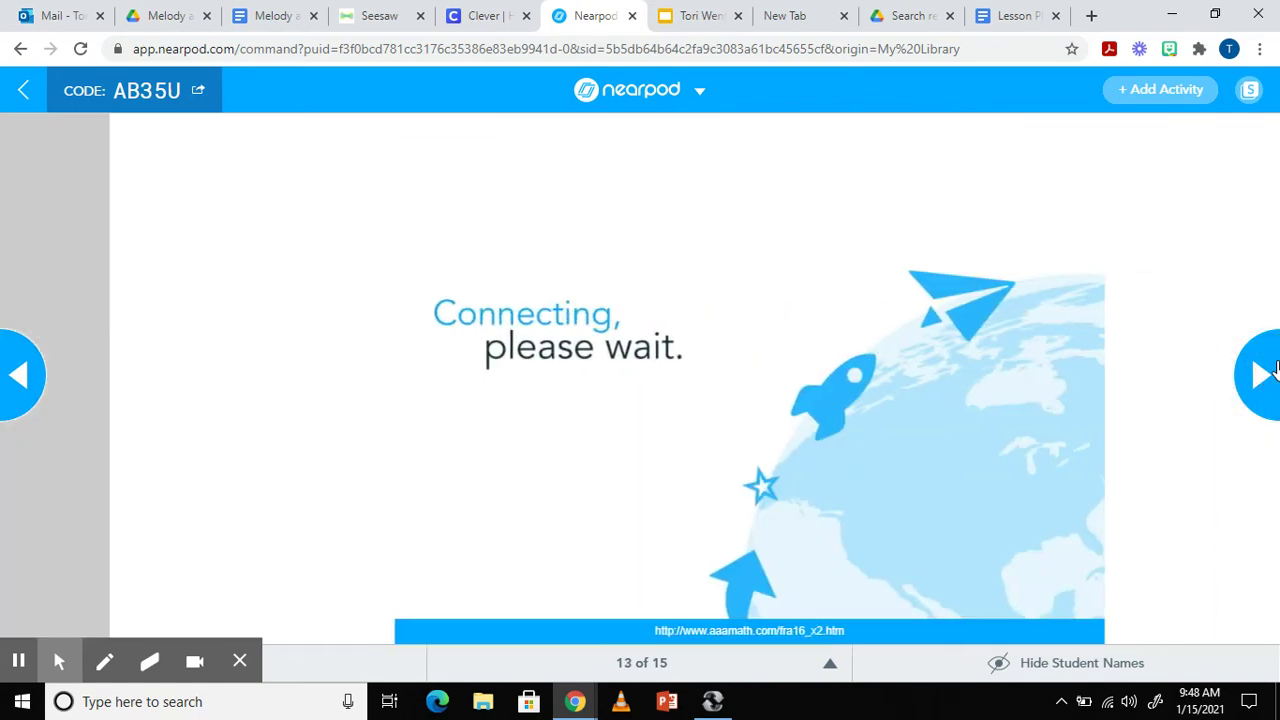
{"action": "left_click", "coordinate": [1274, 370]}
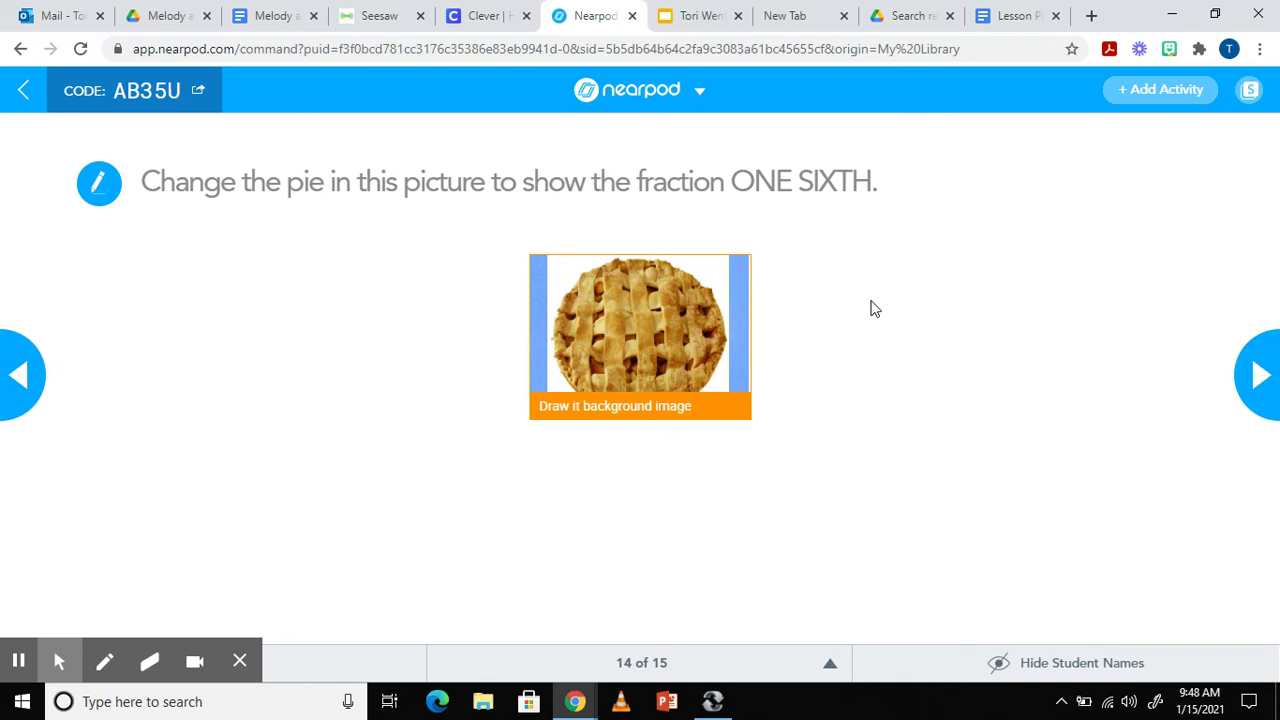
{"action": "left_click", "coordinate": [1259, 365]}
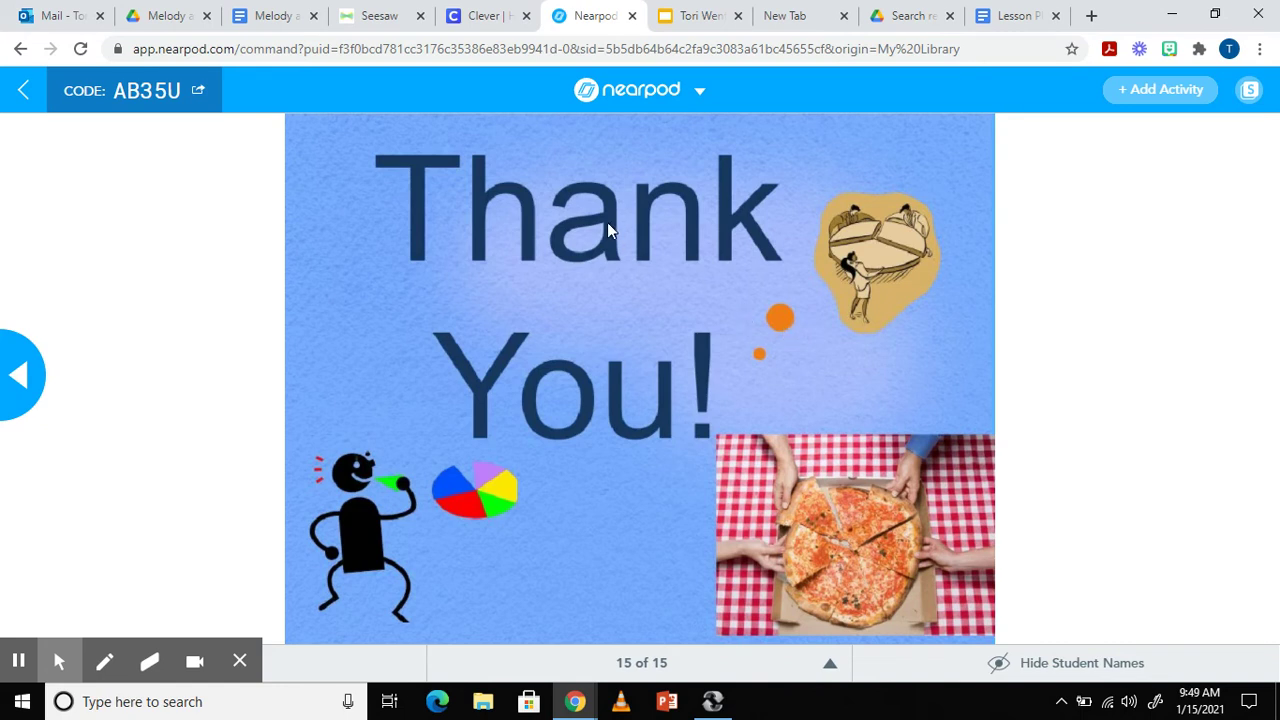
{"action": "left_click", "coordinate": [658, 90]}
End the live session and assign Basic Fractions student-paced, viewing its share link valid through Feb 14th 2021
{"action": "left_click", "coordinate": [673, 178]}
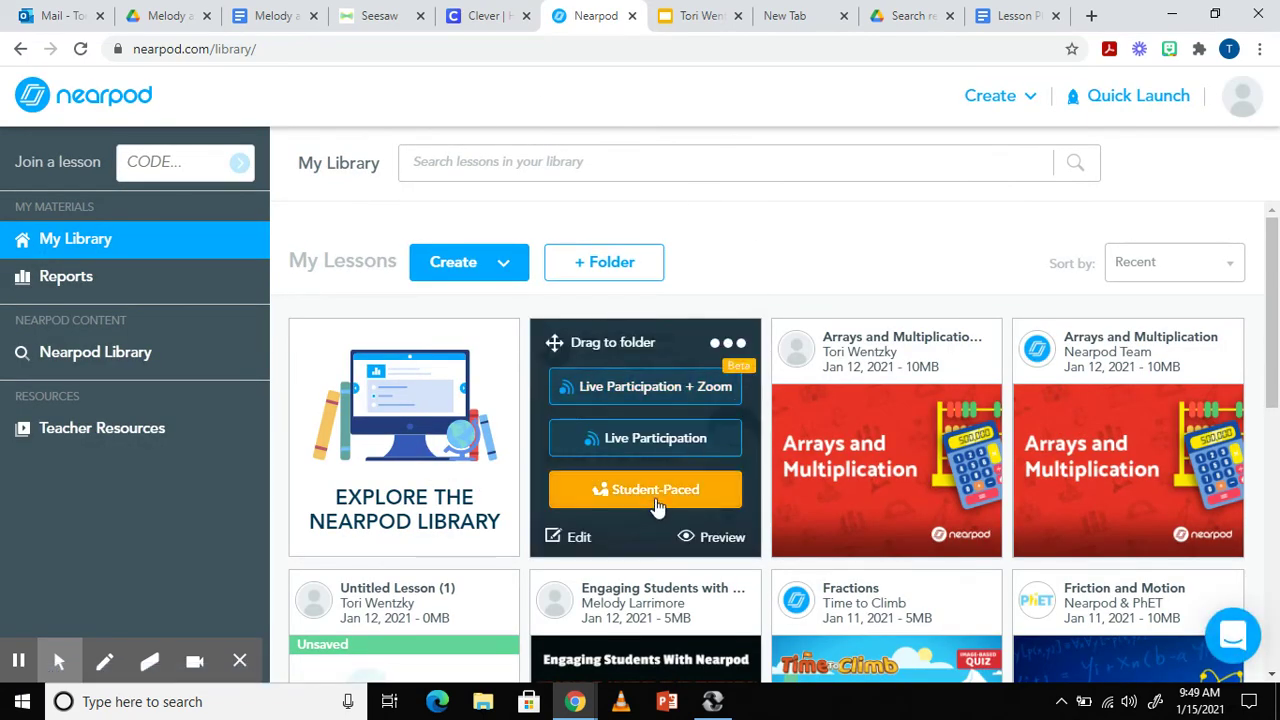
{"action": "left_click", "coordinate": [655, 490]}
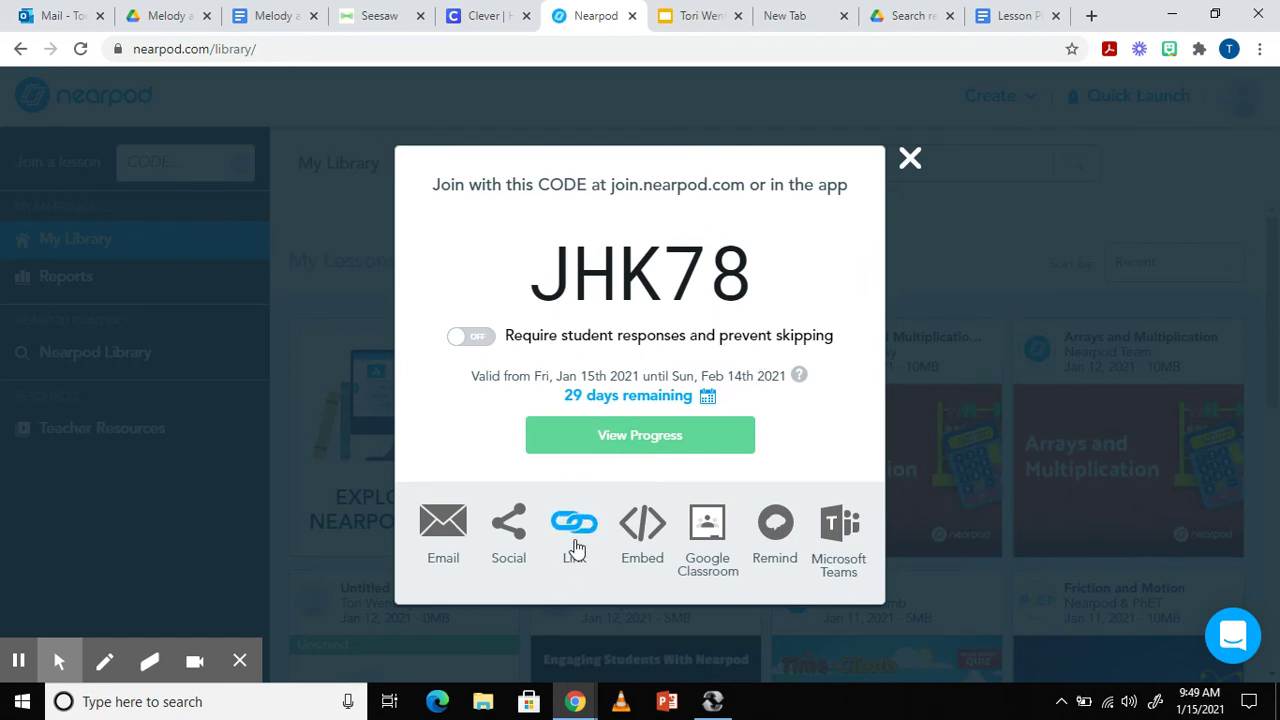
{"action": "left_click", "coordinate": [574, 540]}
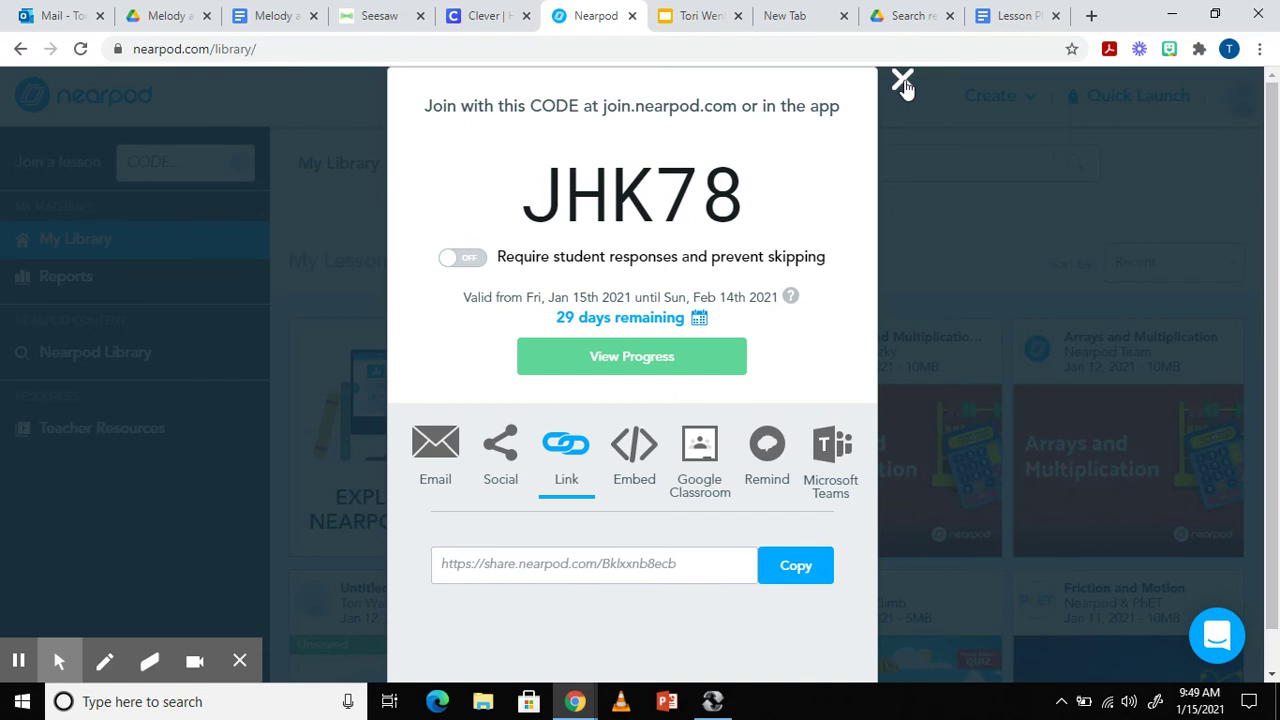
{"action": "left_click", "coordinate": [902, 84]}
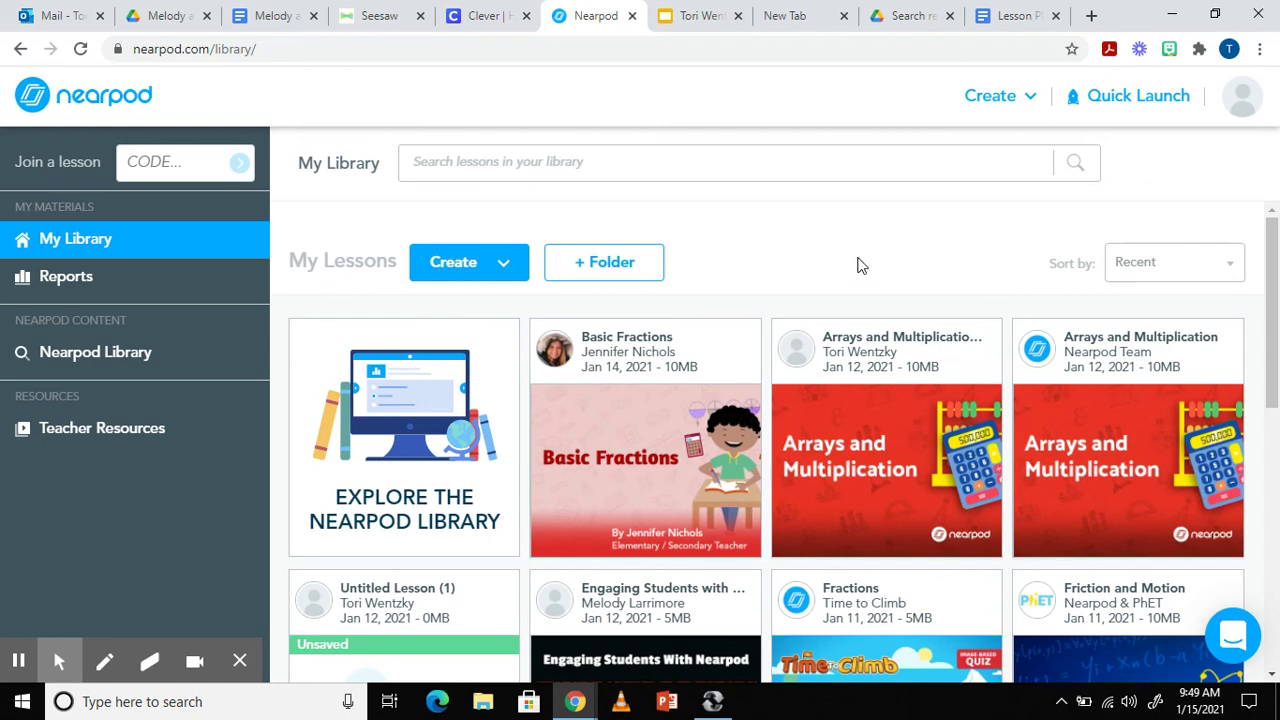
Open Reports from the Fractions lesson card's three-dot menu in My Library
{"action": "scroll", "coordinate": [857, 264], "scroll_direction": "down", "scroll_amount": 2}
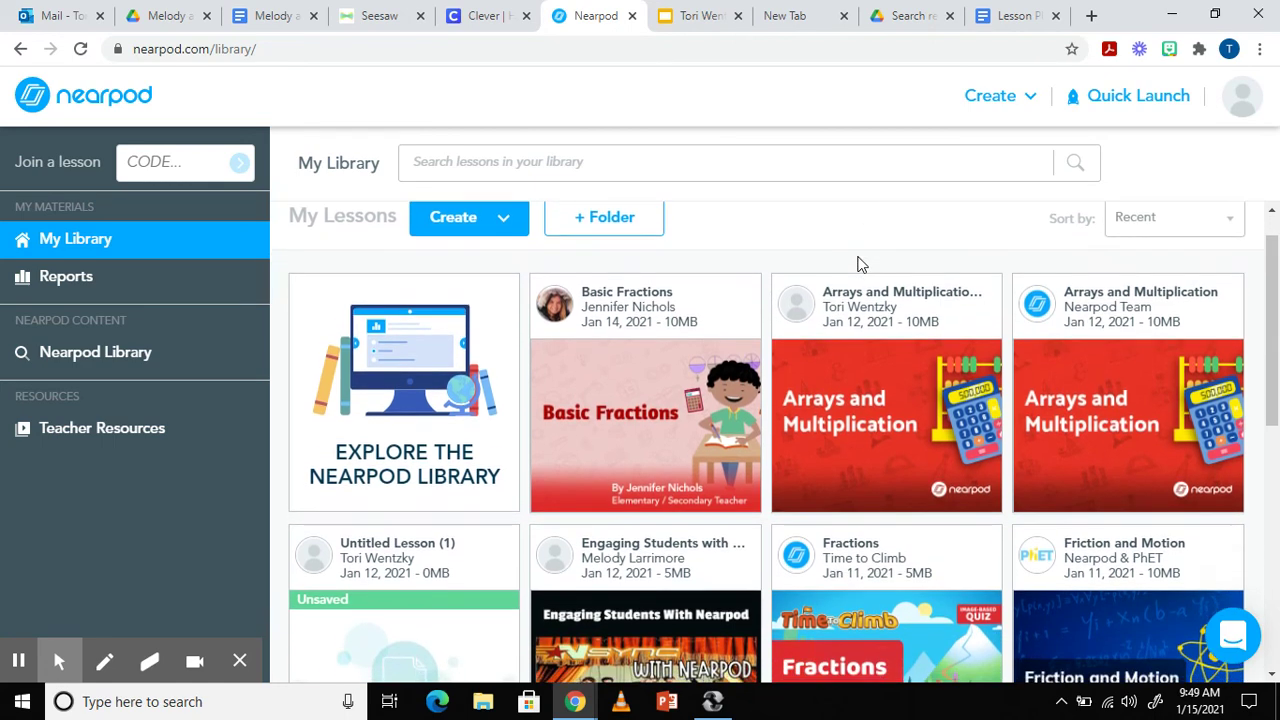
{"action": "scroll", "coordinate": [857, 264], "scroll_direction": "down", "scroll_amount": 1}
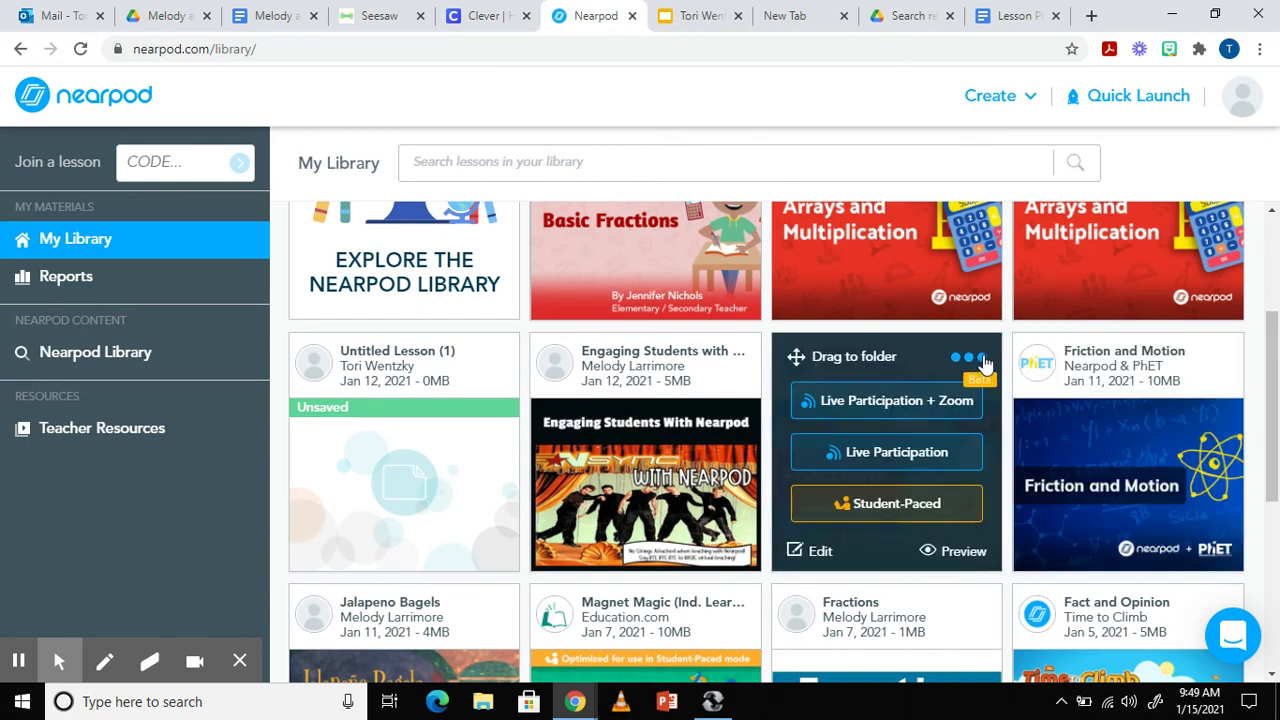
{"action": "left_click", "coordinate": [982, 358]}
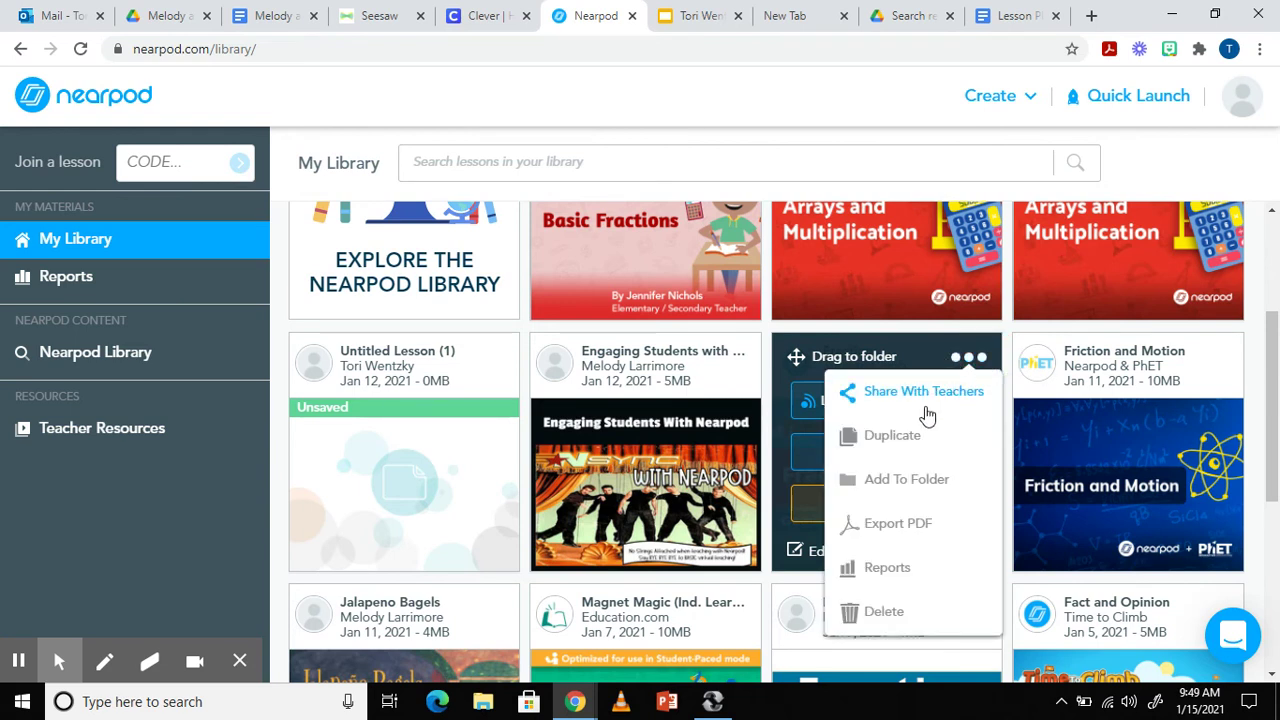
{"action": "left_click", "coordinate": [887, 578]}
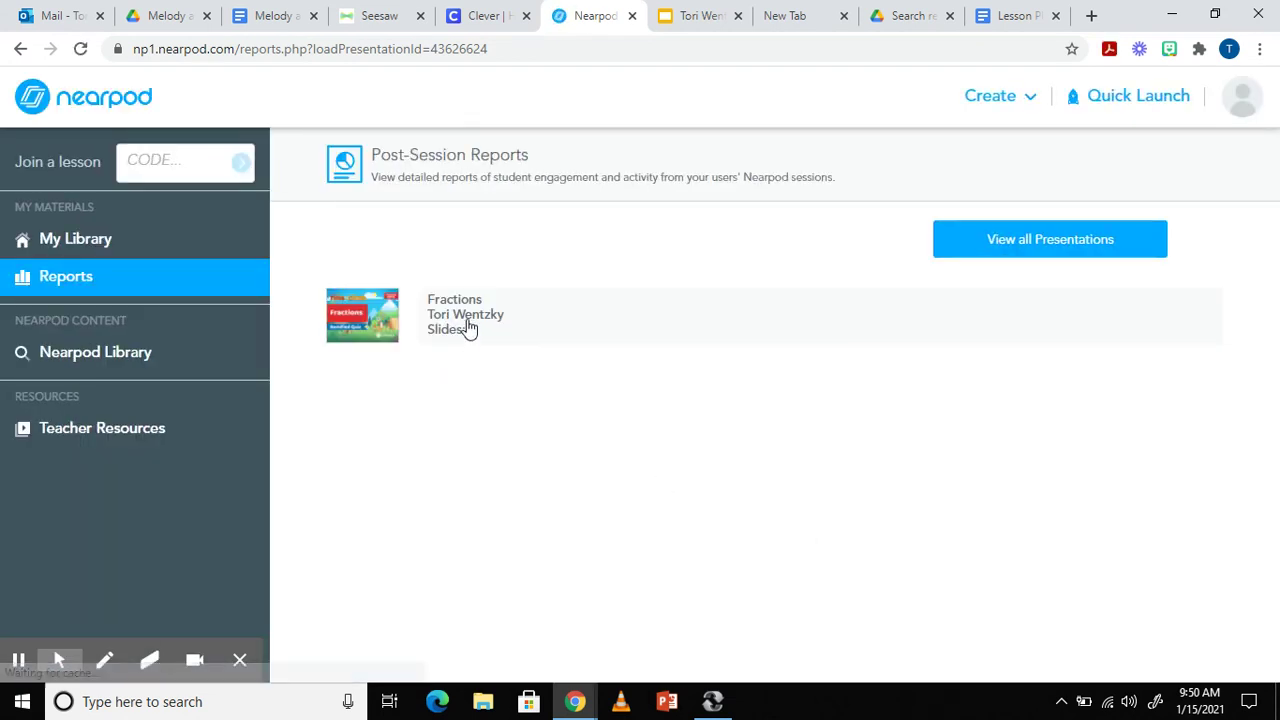
Open the Fractions report's 2021-1-14 8:47 am session and show its Time To Climb results
{"action": "left_click", "coordinate": [458, 313]}
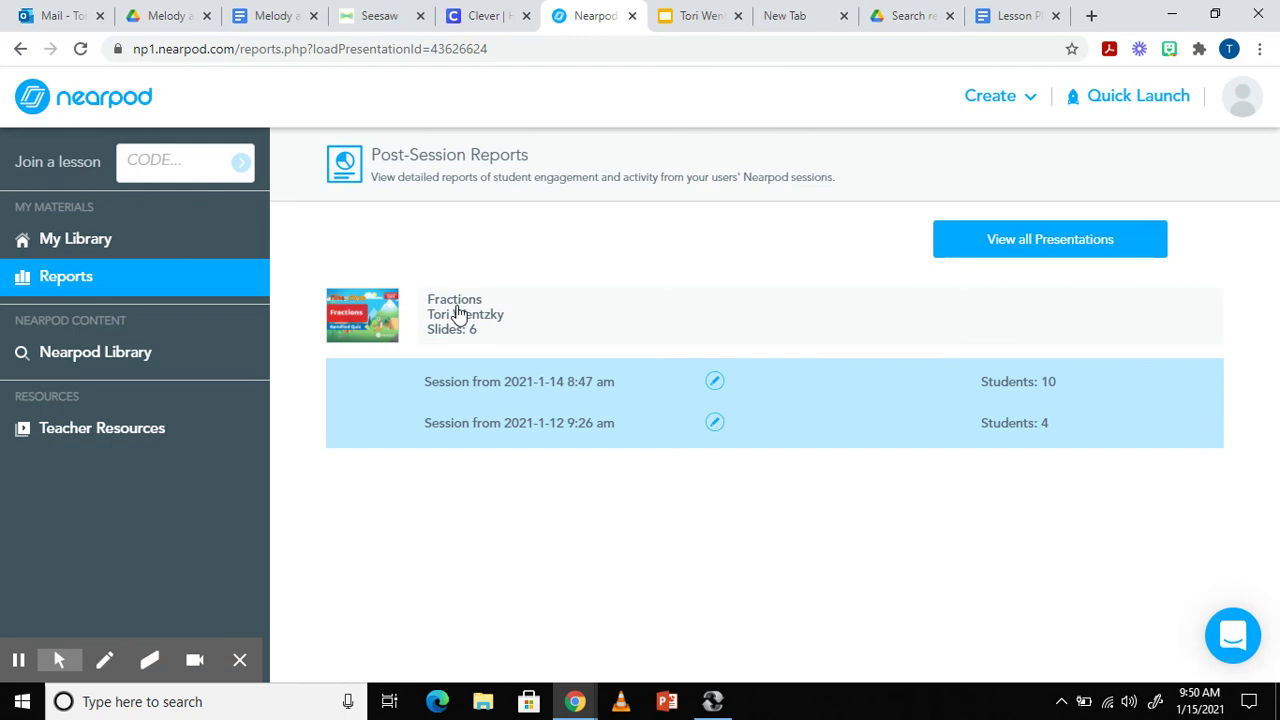
{"action": "left_click", "coordinate": [523, 383]}
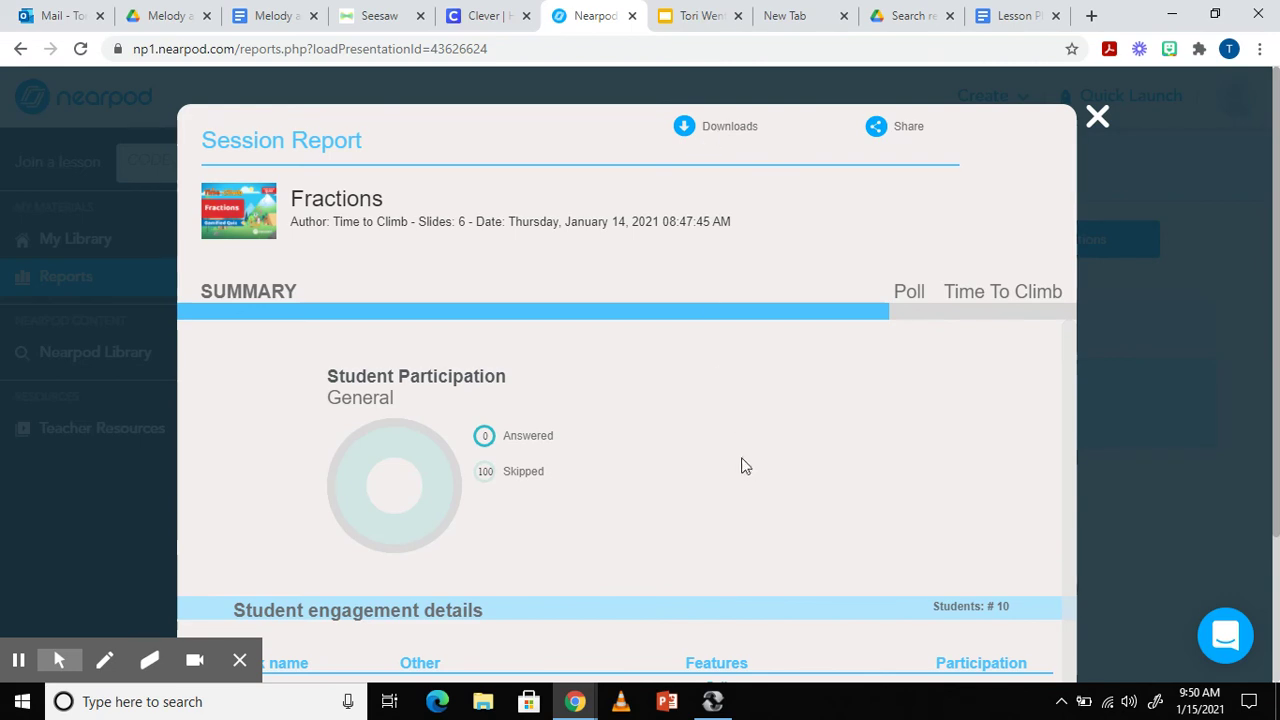
{"action": "scroll", "coordinate": [744, 469], "scroll_direction": "down", "scroll_amount": 1}
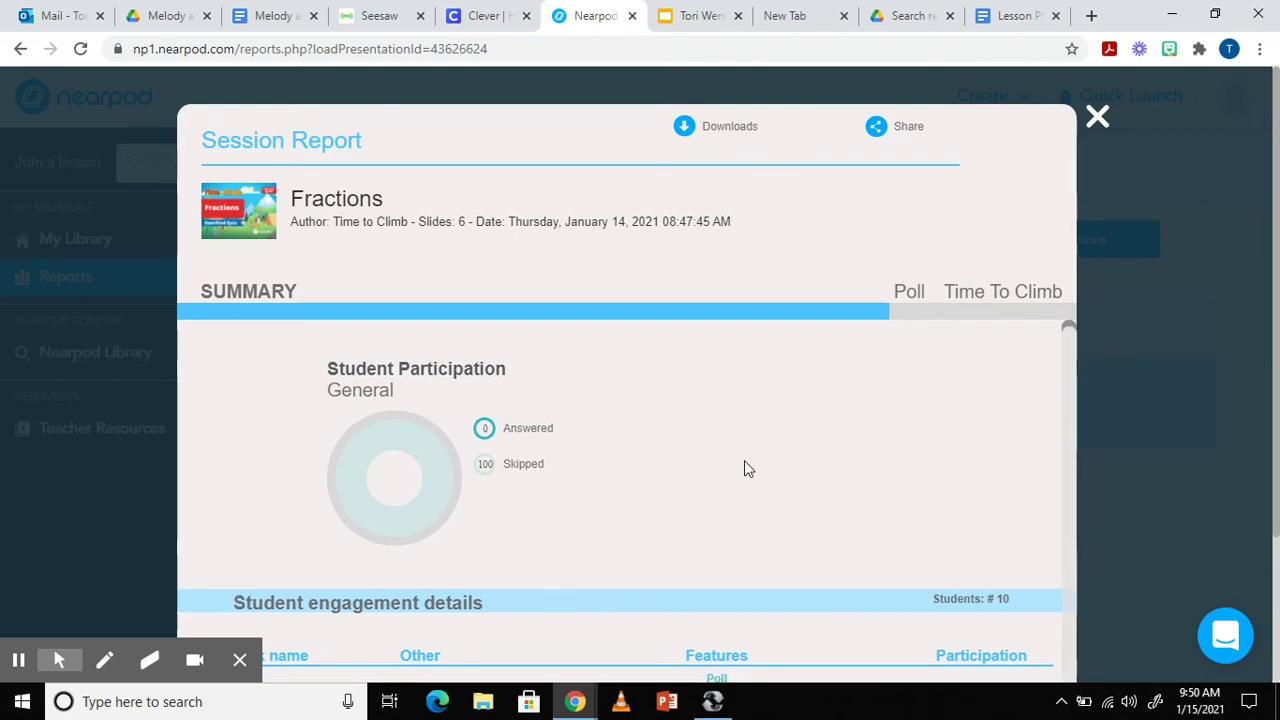
{"action": "left_click", "coordinate": [1003, 299]}
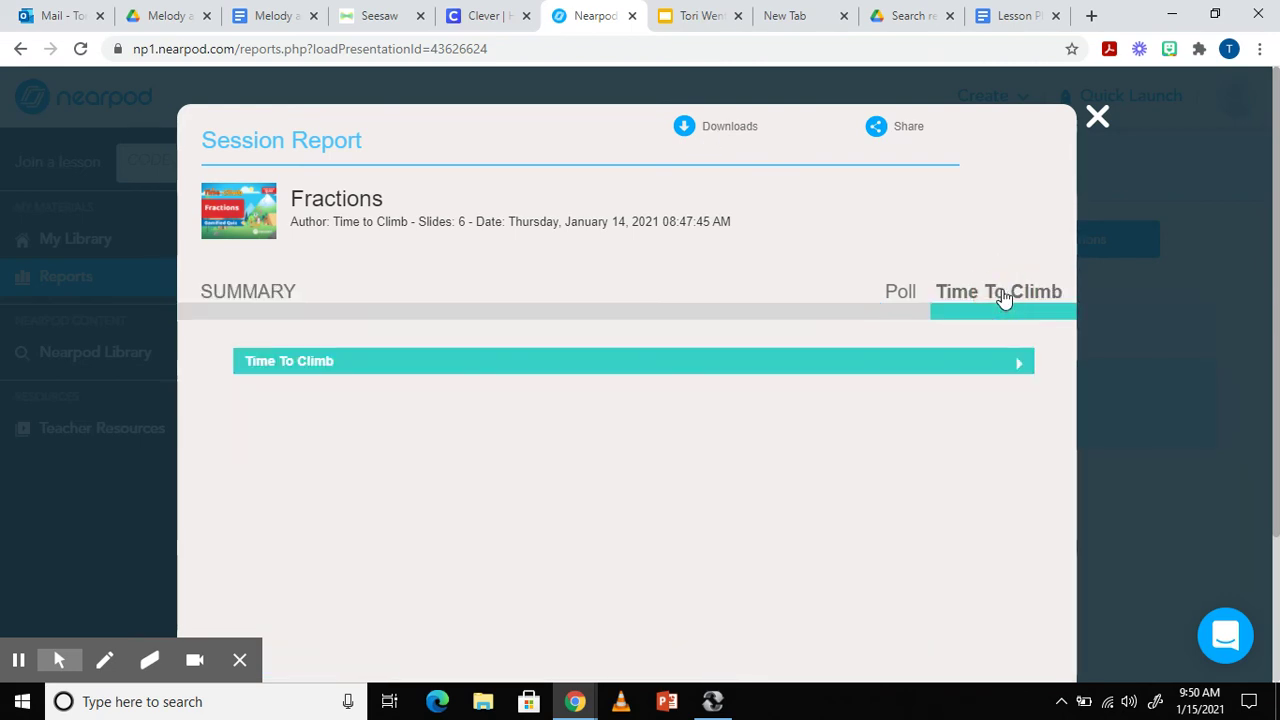
Expand the Time To Climb results, then the Questions Overall Data and Student Overall Data sections
{"action": "left_click", "coordinate": [978, 368]}
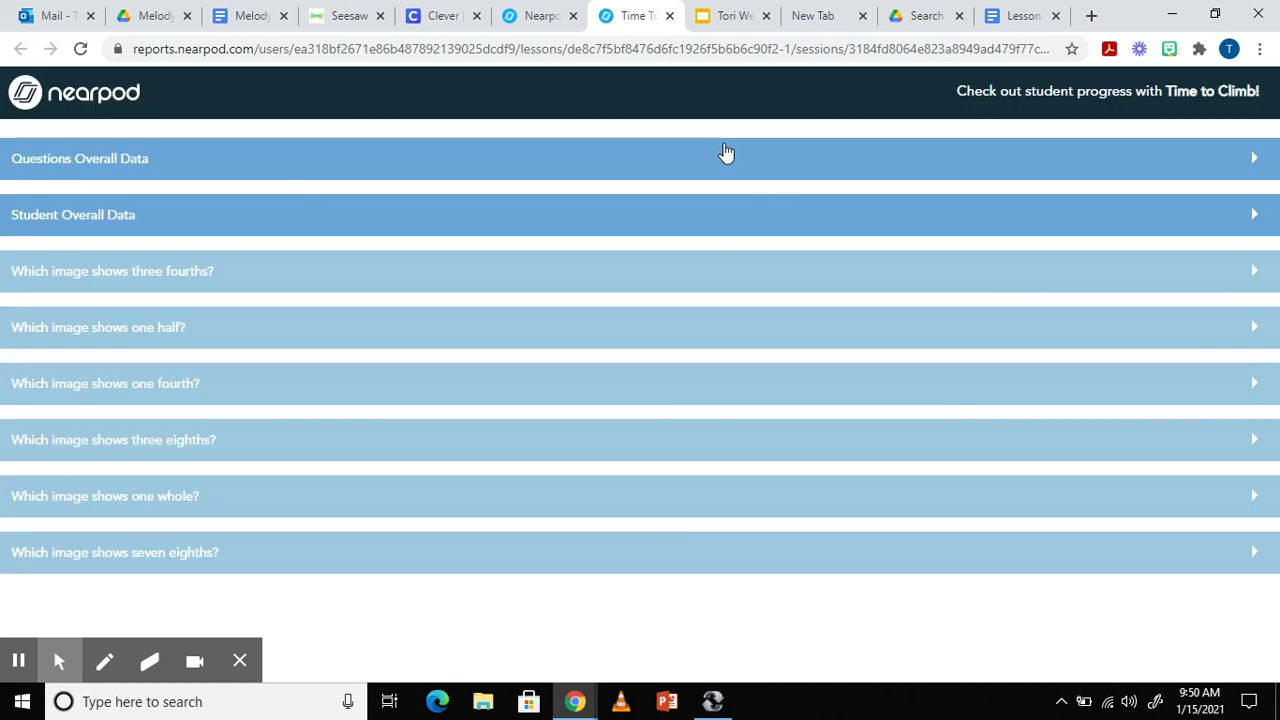
{"action": "left_click", "coordinate": [770, 166]}
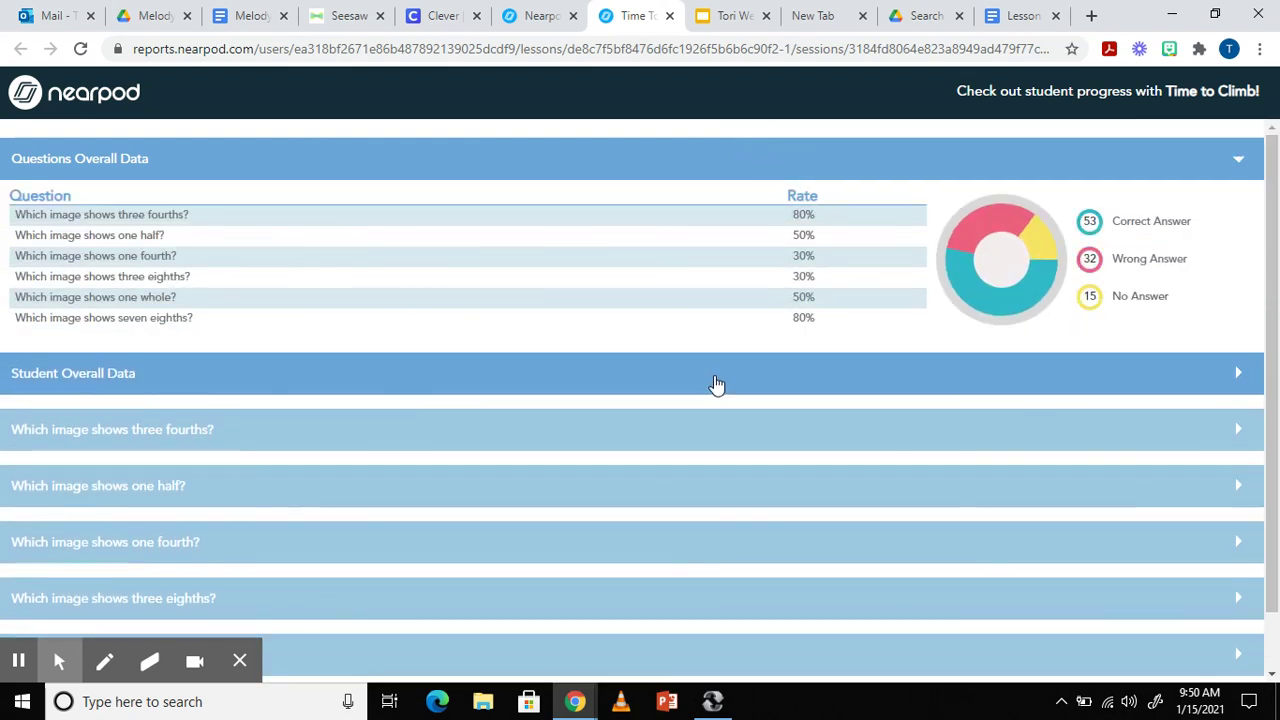
{"action": "left_click", "coordinate": [716, 384]}
{"action": "scroll", "coordinate": [716, 384], "scroll_direction": "down", "scroll_amount": 3}
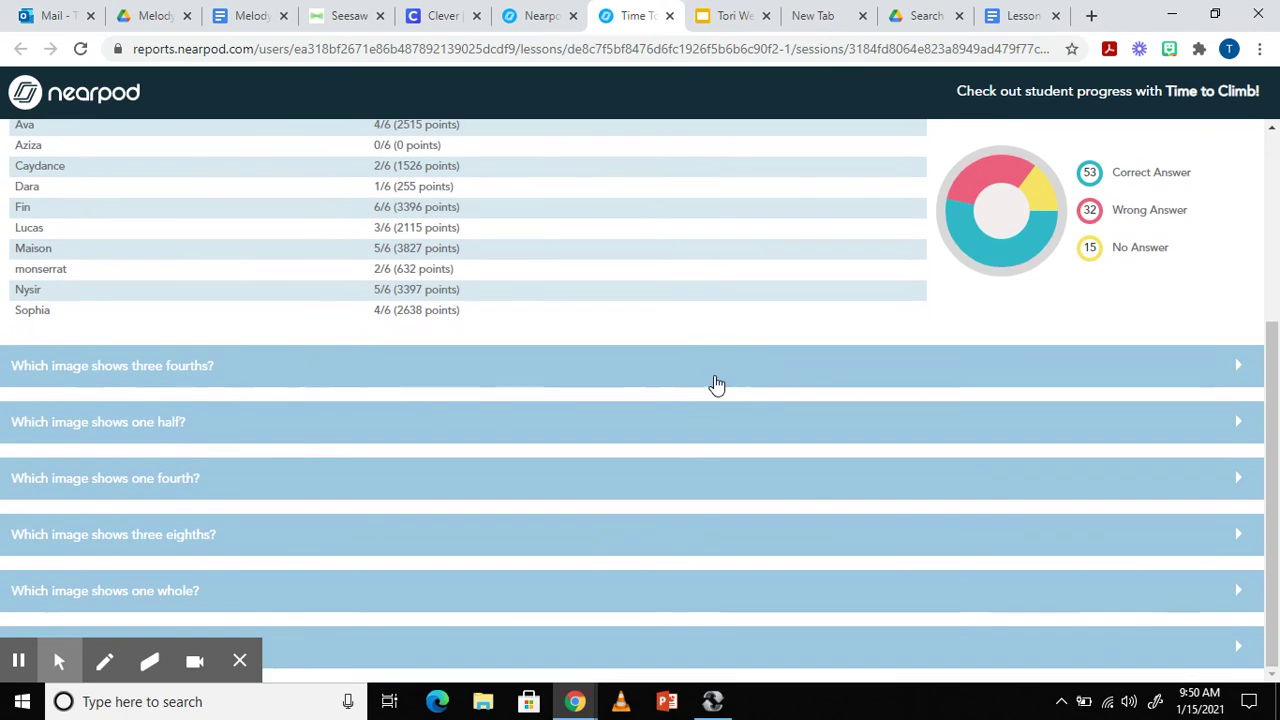
Expand the three-fourths, one-half and one-fourth questions to review their student responses
{"action": "left_click", "coordinate": [714, 378]}
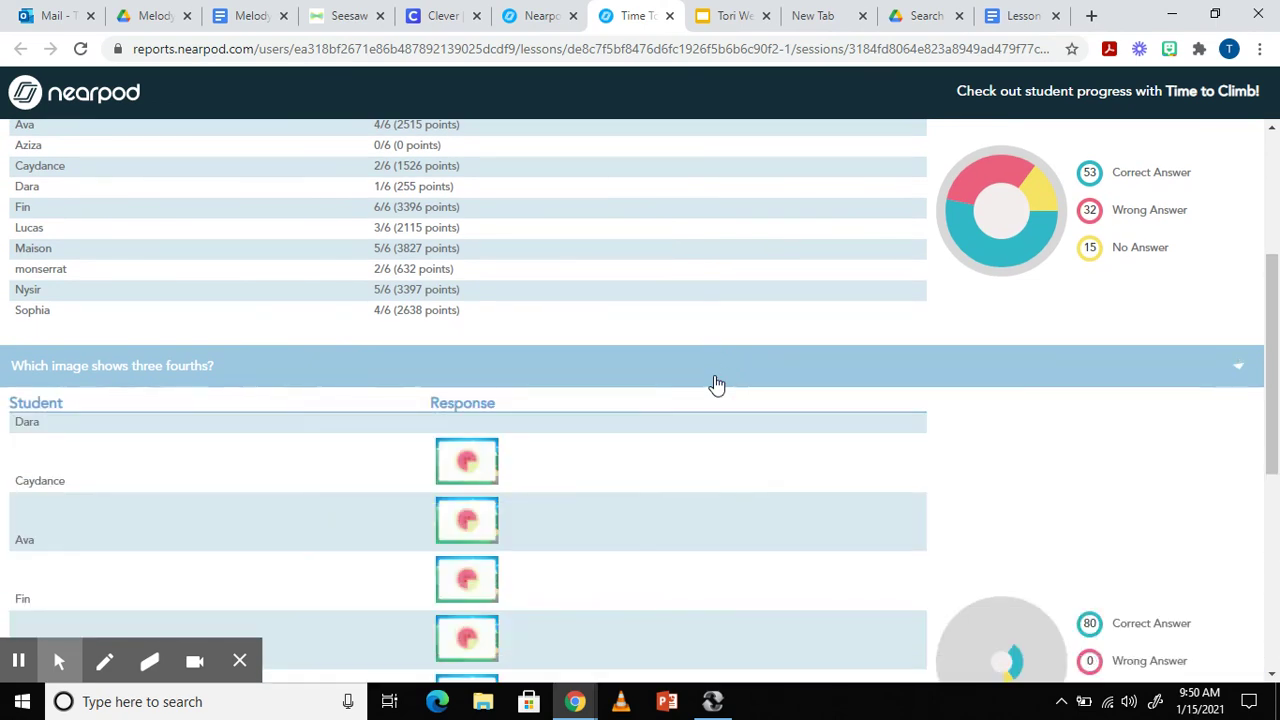
{"action": "scroll", "coordinate": [714, 378], "scroll_direction": "down", "scroll_amount": 3}
{"action": "scroll", "coordinate": [714, 378], "scroll_direction": "up", "scroll_amount": 4}
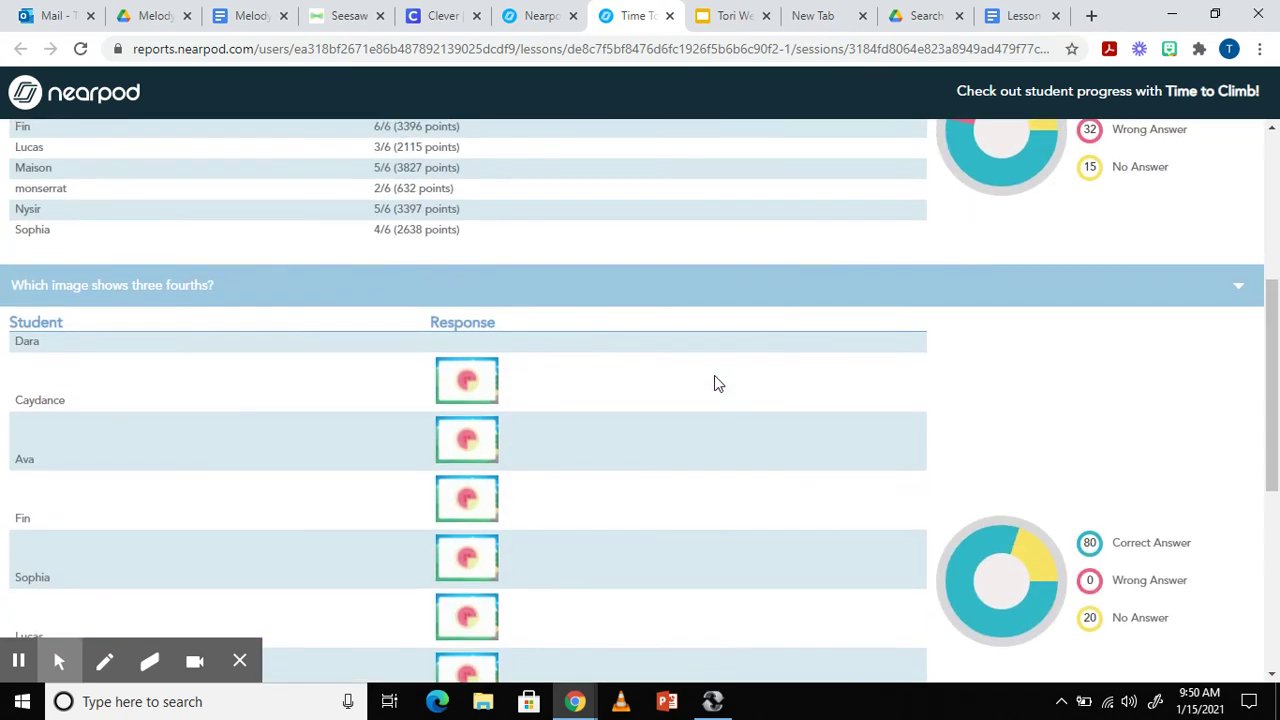
{"action": "scroll", "coordinate": [715, 378], "scroll_direction": "down", "scroll_amount": 5}
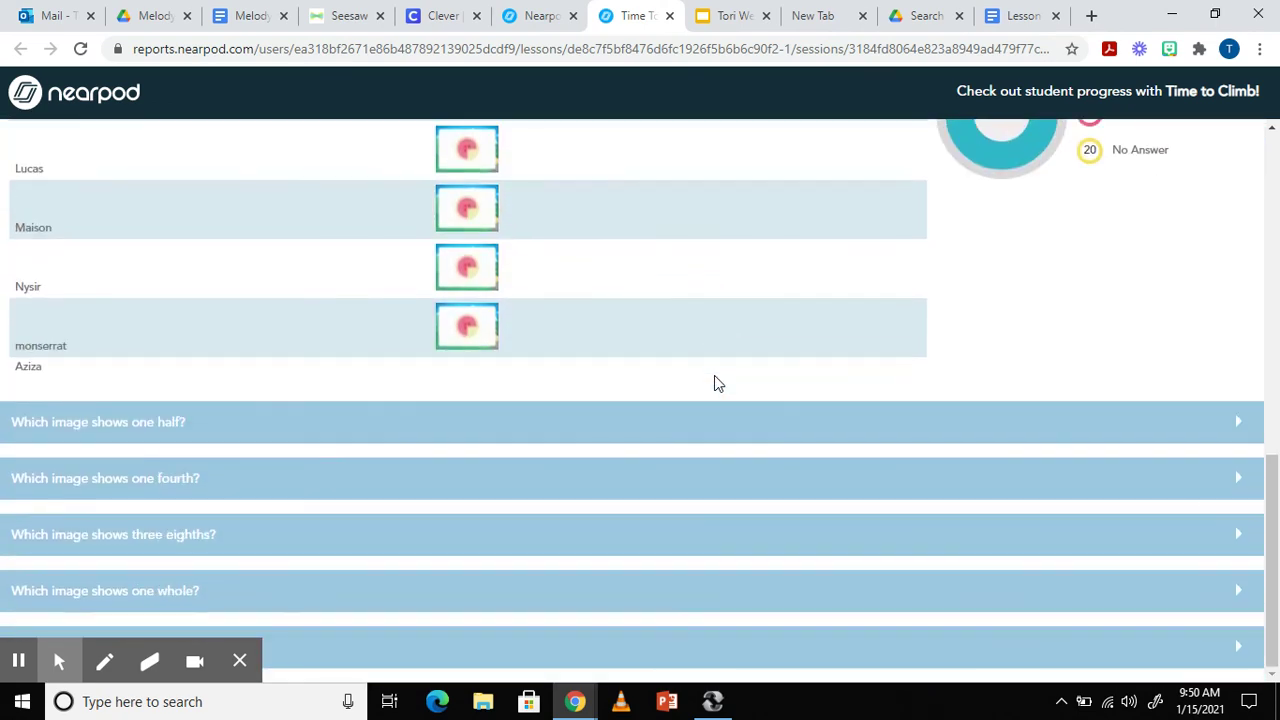
{"action": "left_click", "coordinate": [715, 425]}
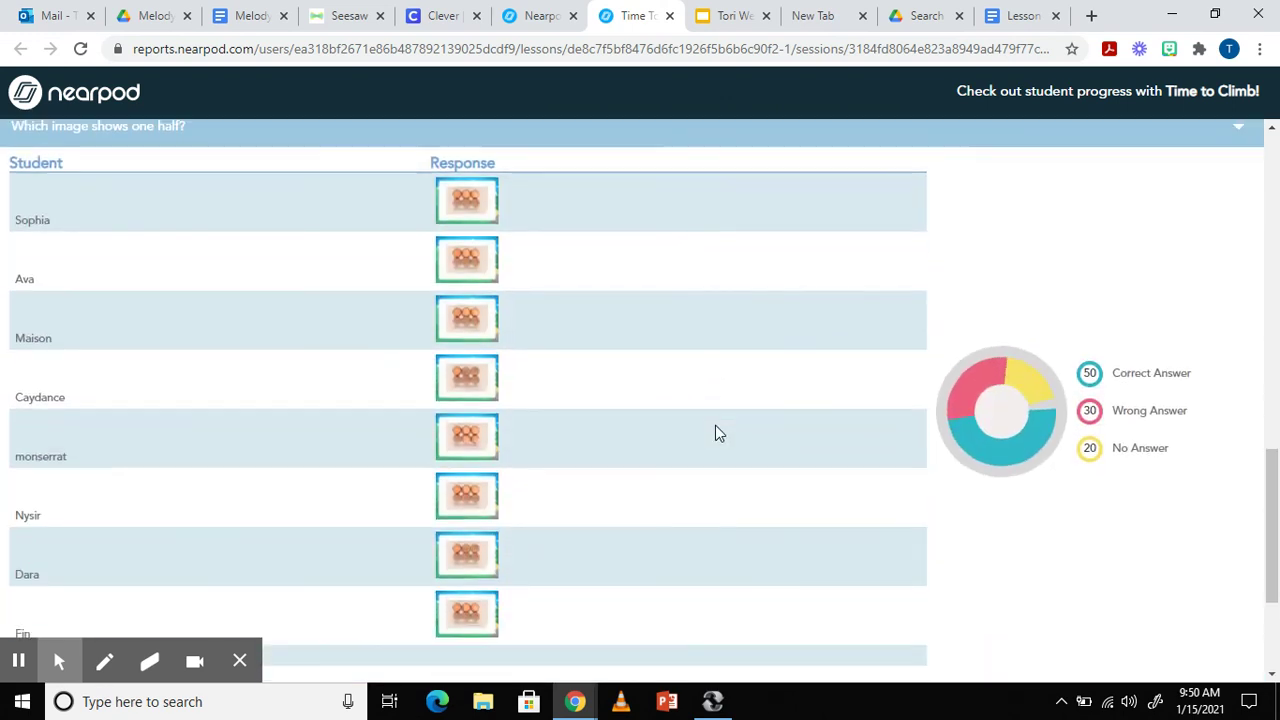
{"action": "scroll", "coordinate": [715, 430], "scroll_direction": "down", "scroll_amount": 2}
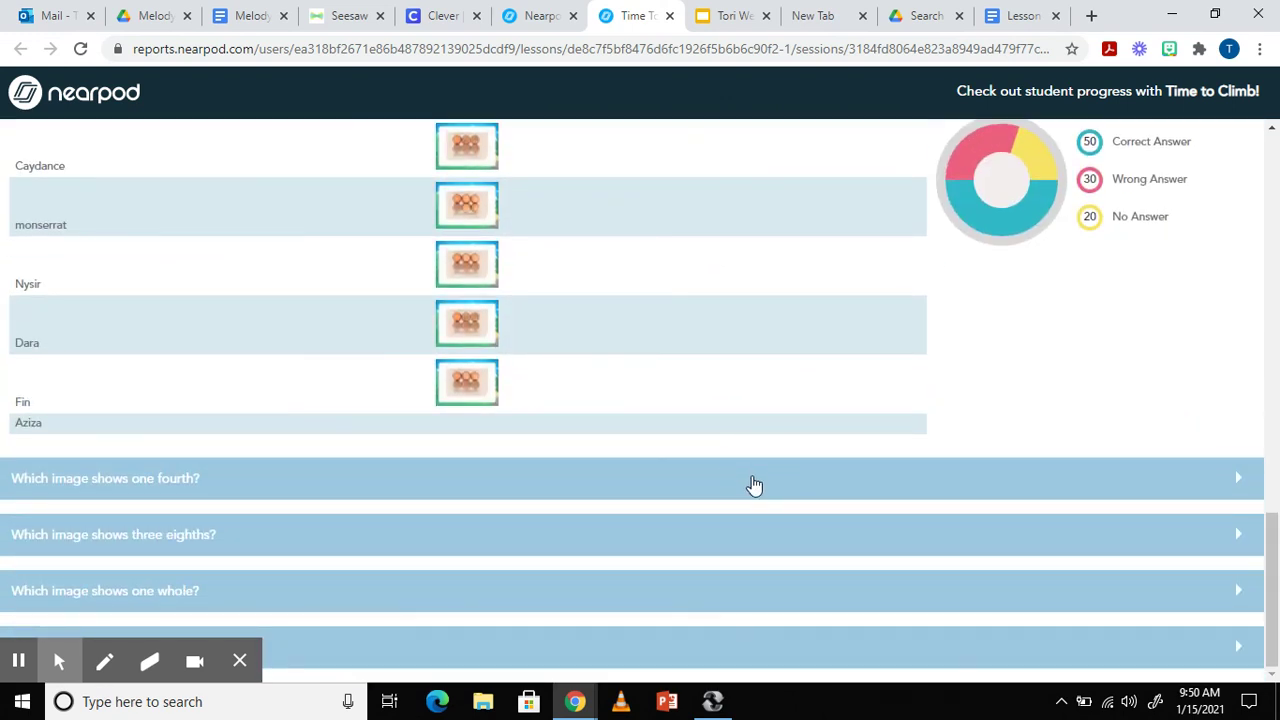
{"action": "left_click", "coordinate": [752, 484]}
{"action": "scroll", "coordinate": [755, 485], "scroll_direction": "up", "scroll_amount": 10}
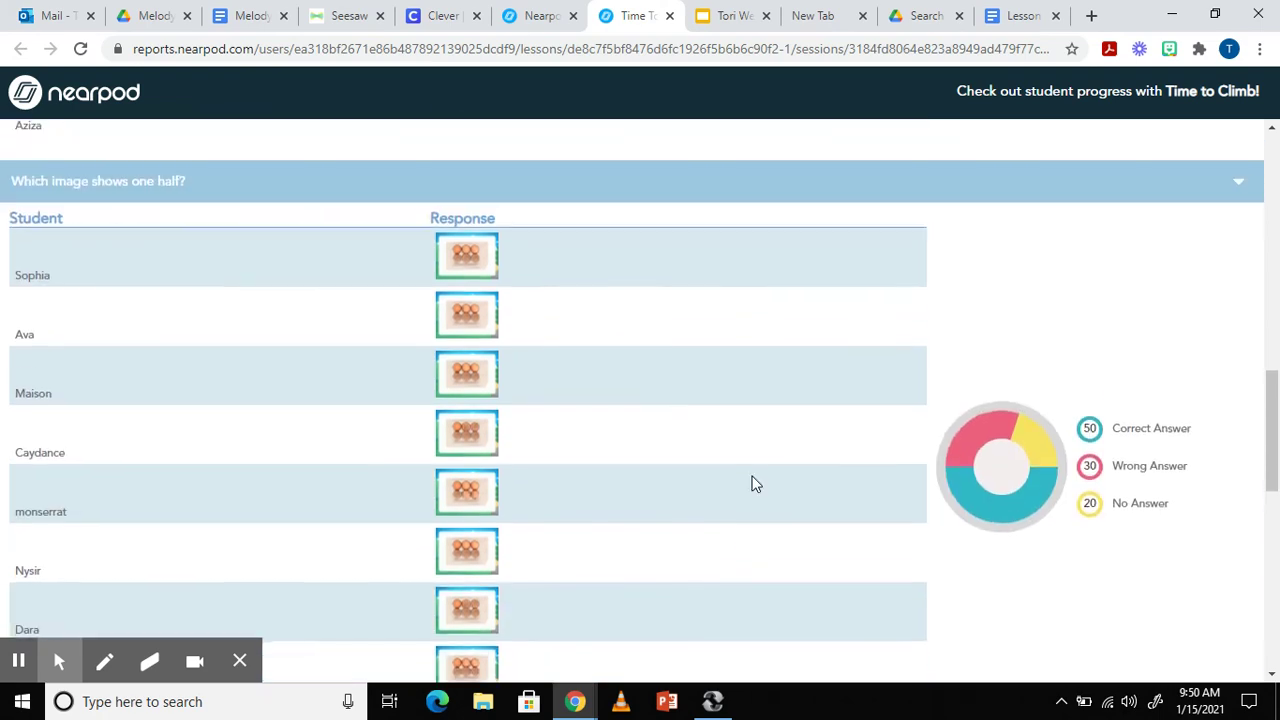
{"action": "scroll", "coordinate": [755, 485], "scroll_direction": "up", "scroll_amount": 10}
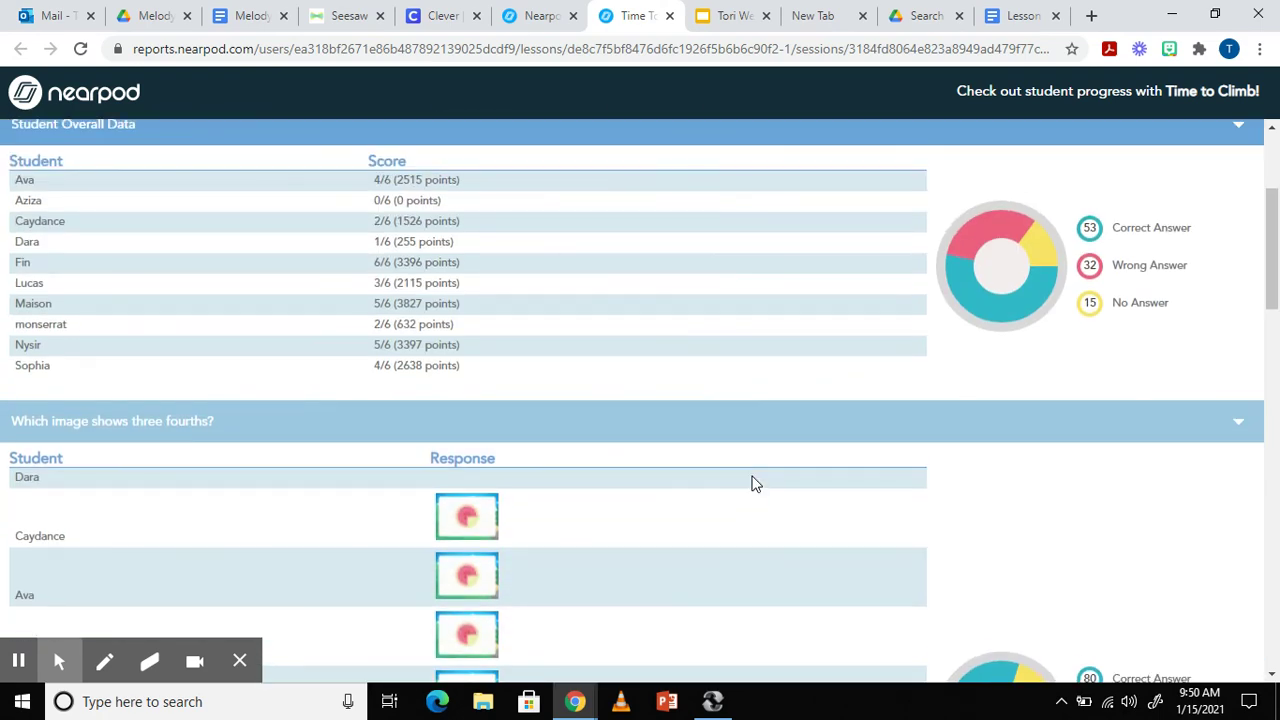